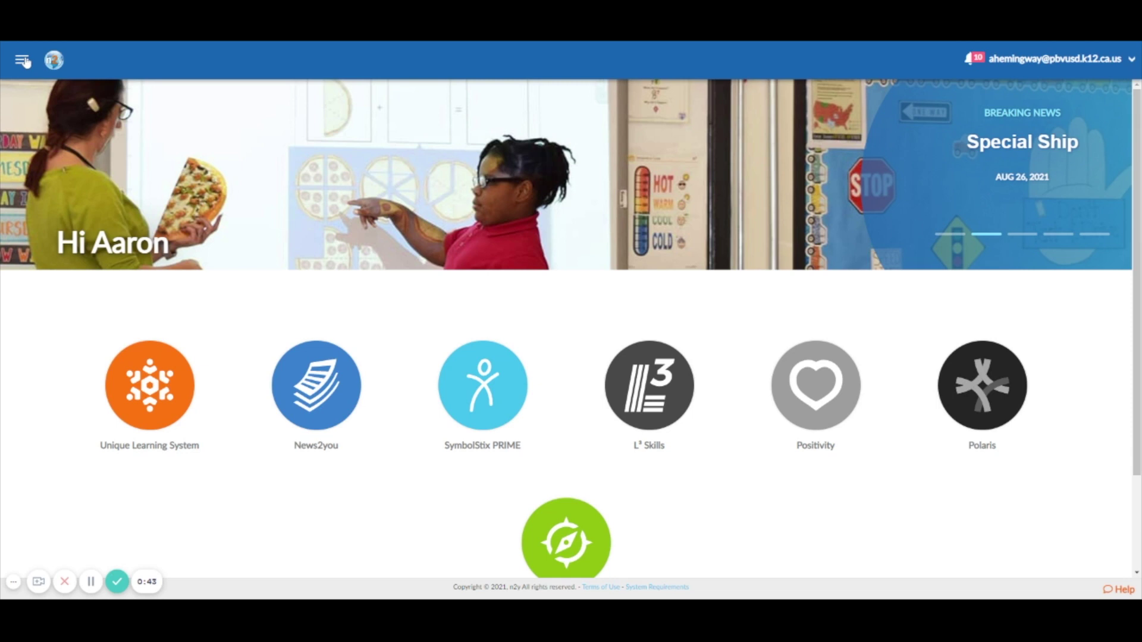
Open My Schedules from the account options and look over the weekly classroom schedule.
left_click(23, 61)
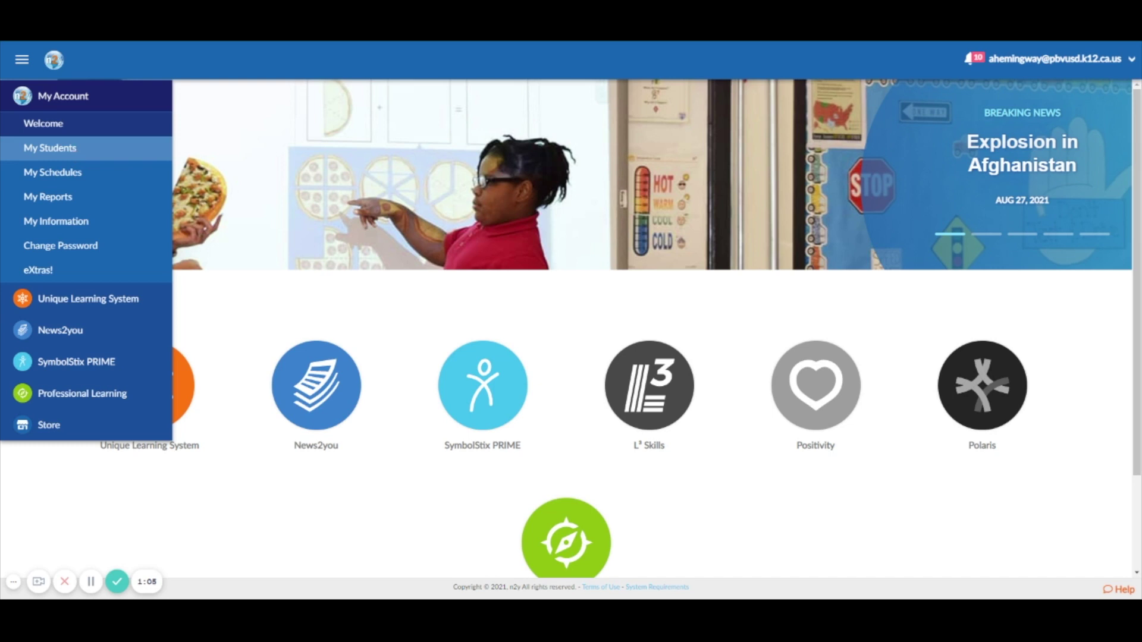
left_click(44, 180)
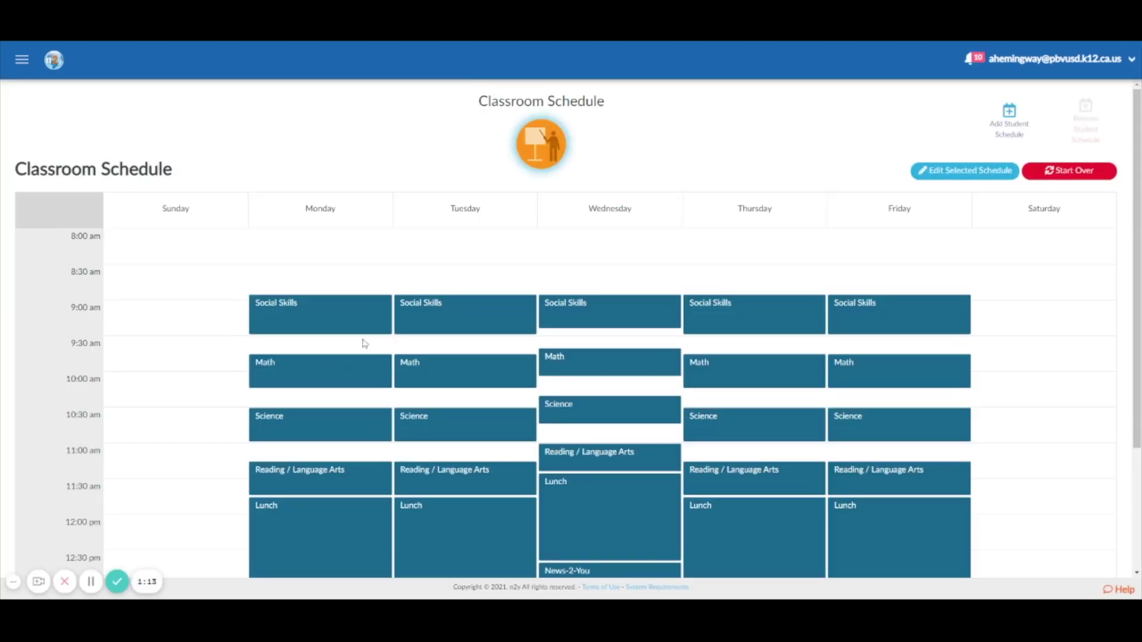
scroll(293, 378, "down", 3)
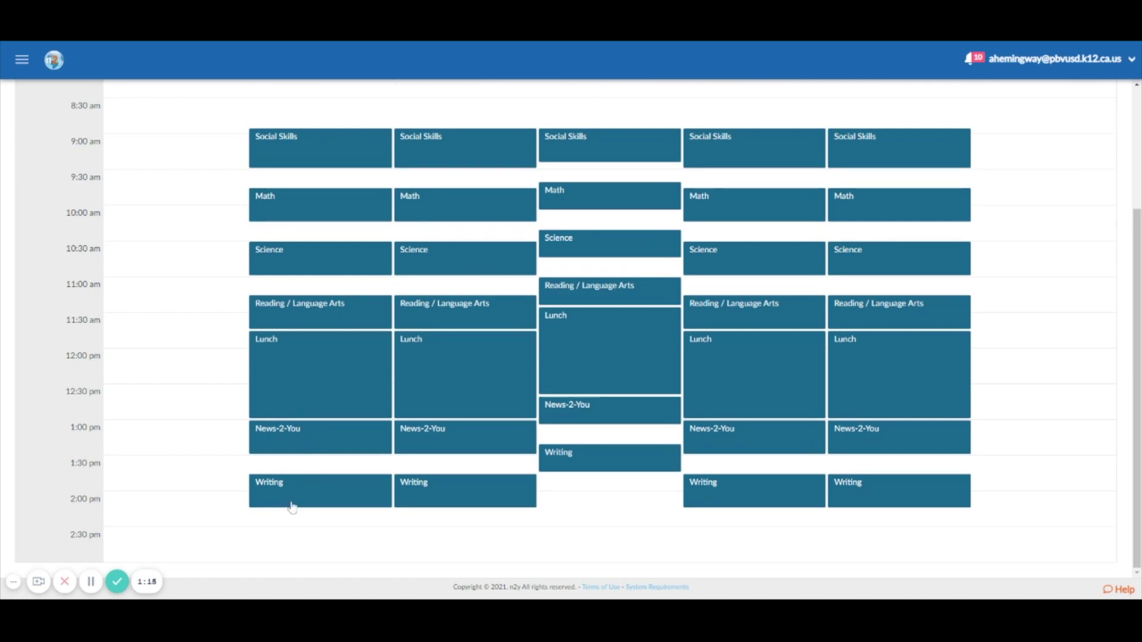
scroll(552, 409, "up", 2)
scroll(552, 409, "up", 1)
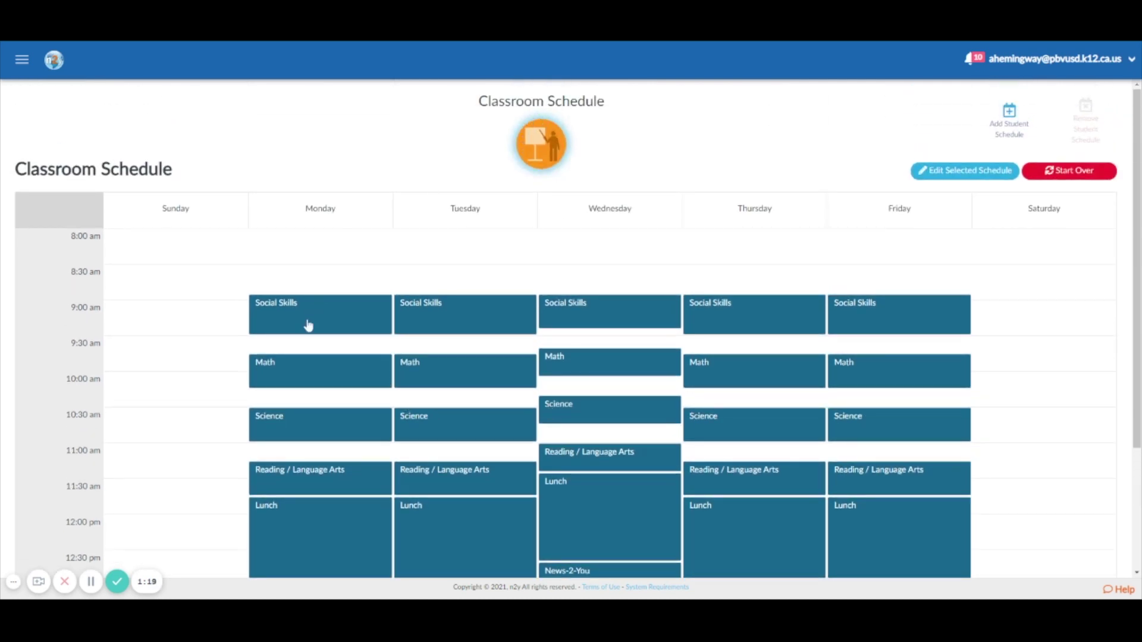
scroll(309, 323, "down", 3)
scroll(310, 323, "up", 3)
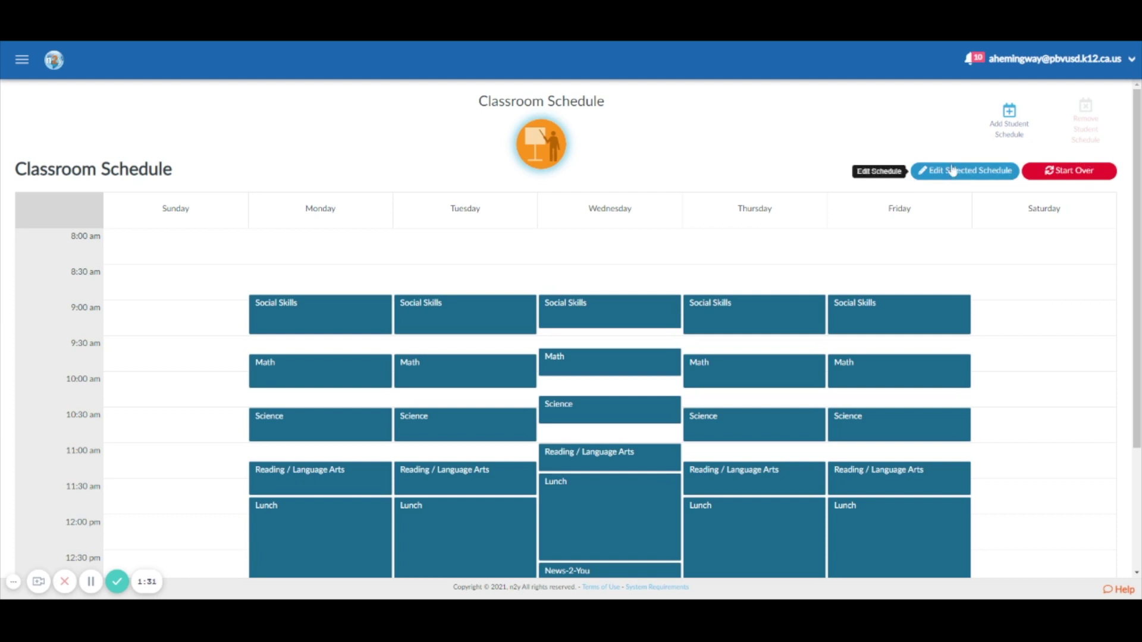
Start the classroom schedule over and delete the My Plans created with it, confirming both deletions.
left_click(1080, 181)
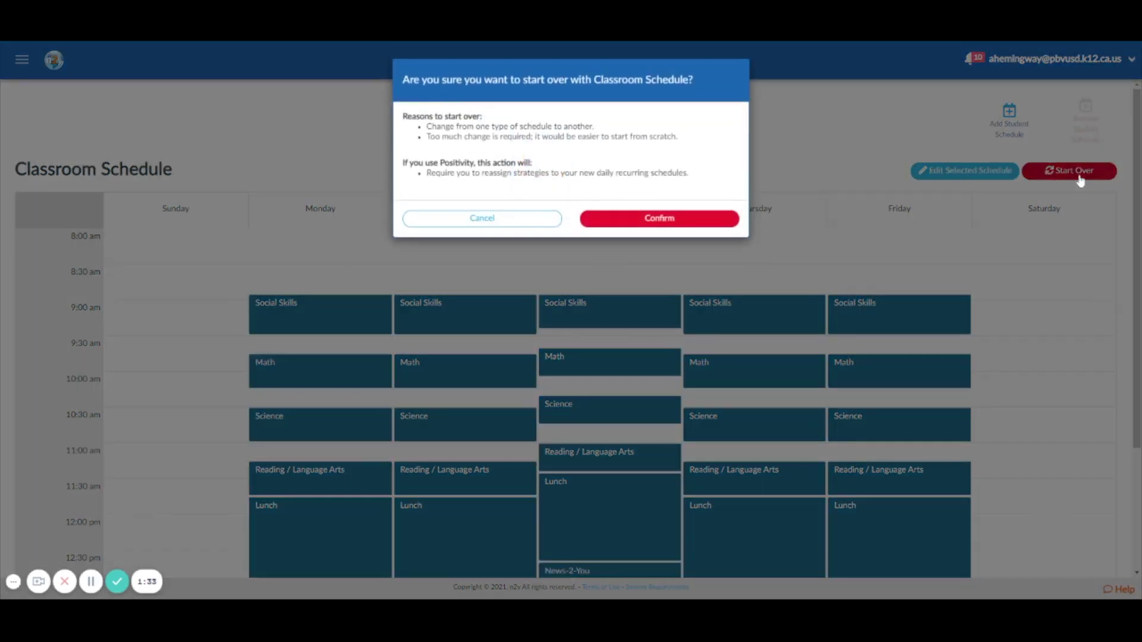
left_click(680, 224)
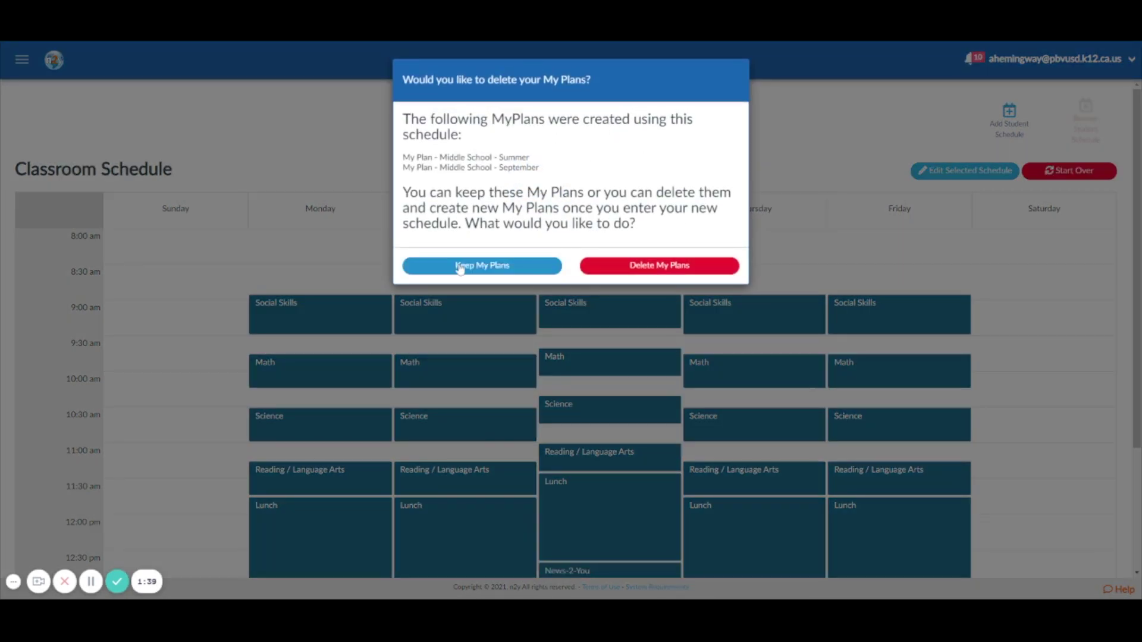
left_click(651, 267)
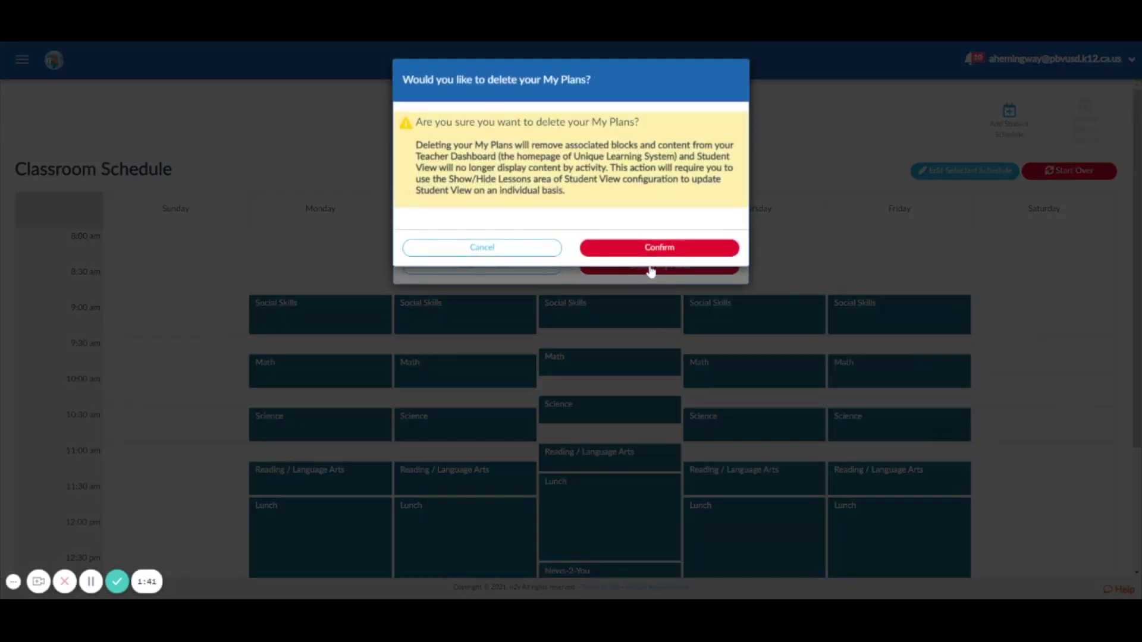
left_click(627, 247)
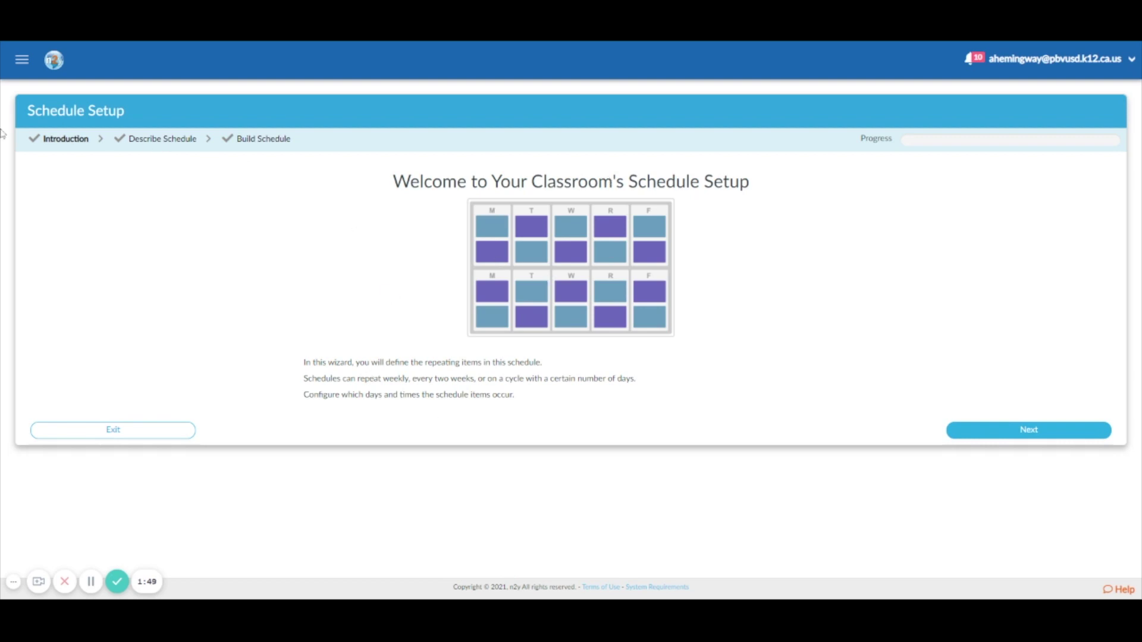
Begin the classroom schedule setup and make the schedule repeat weekly.
left_click(1078, 428)
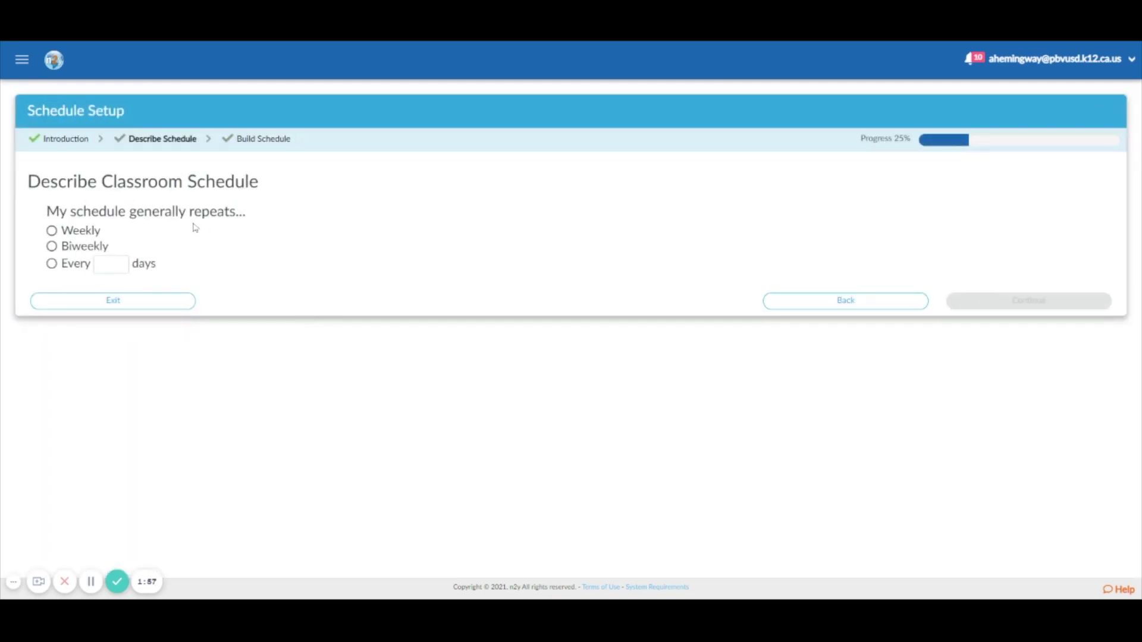
left_click(52, 231)
left_click(52, 232)
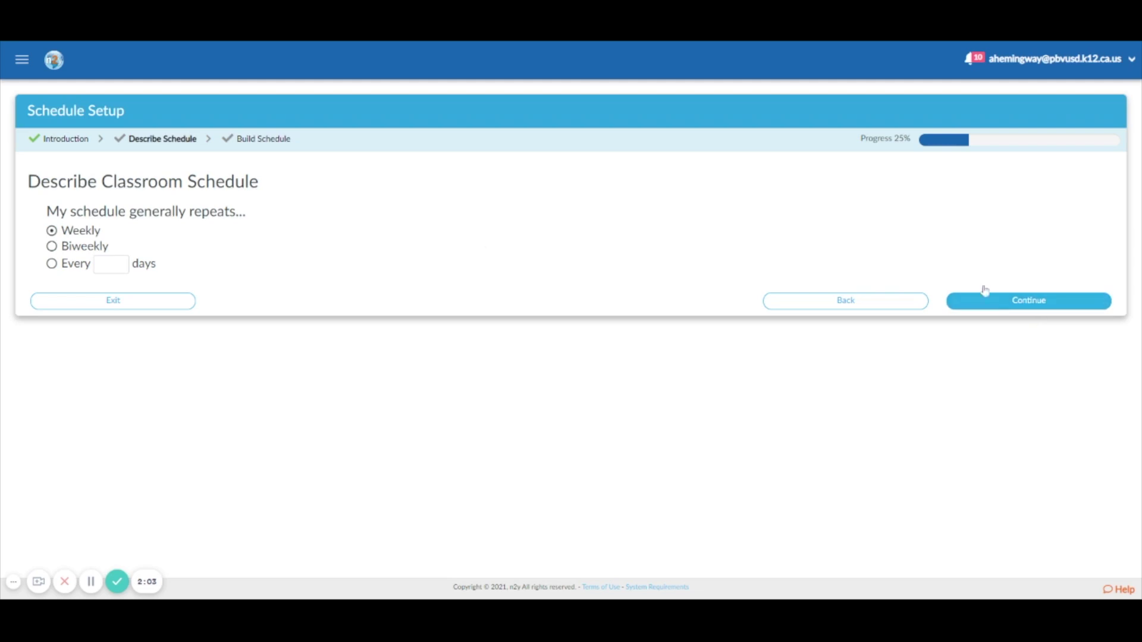
left_click(1073, 302)
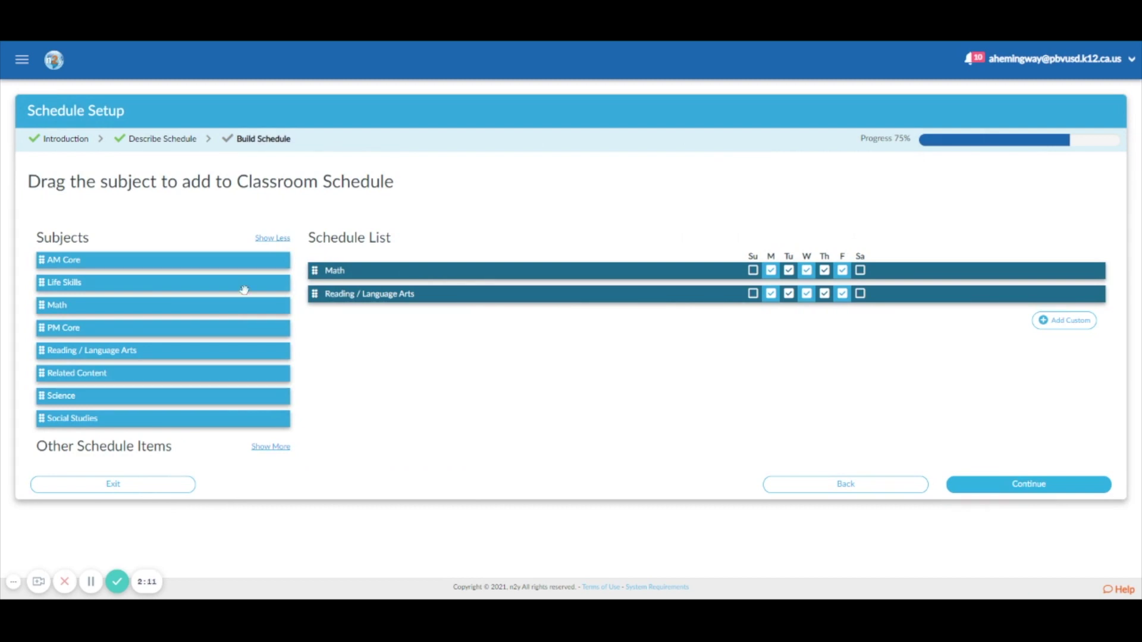
Show the other schedule items and add a custom item named "Social Skill" to the schedule list.
mouse_move(313, 271)
left_click(271, 447)
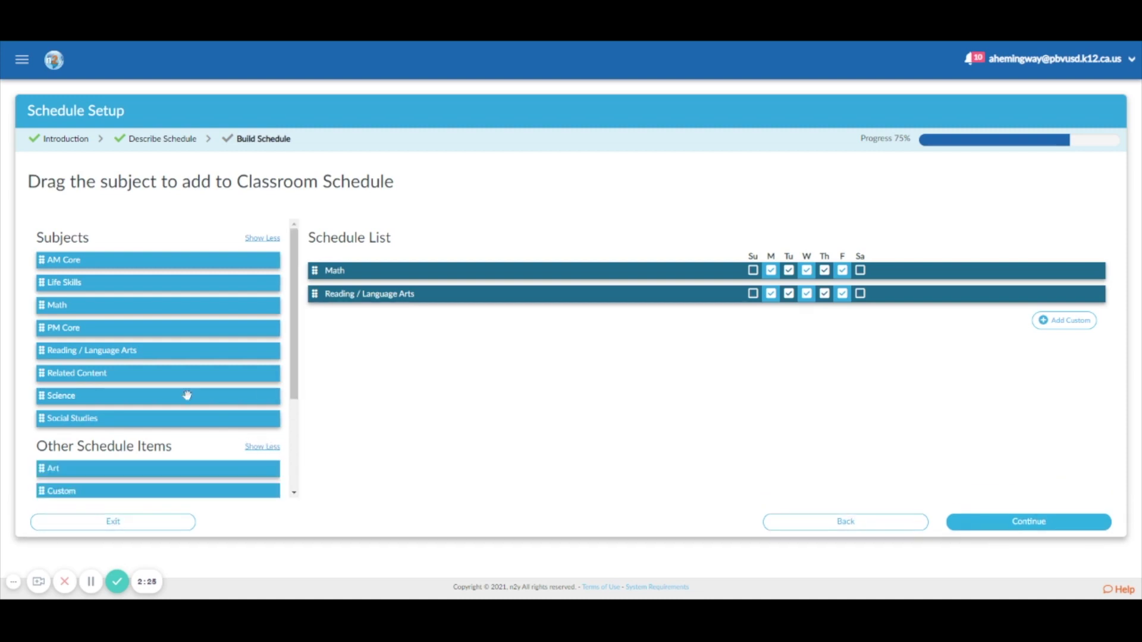
scroll(81, 467, "down", 5)
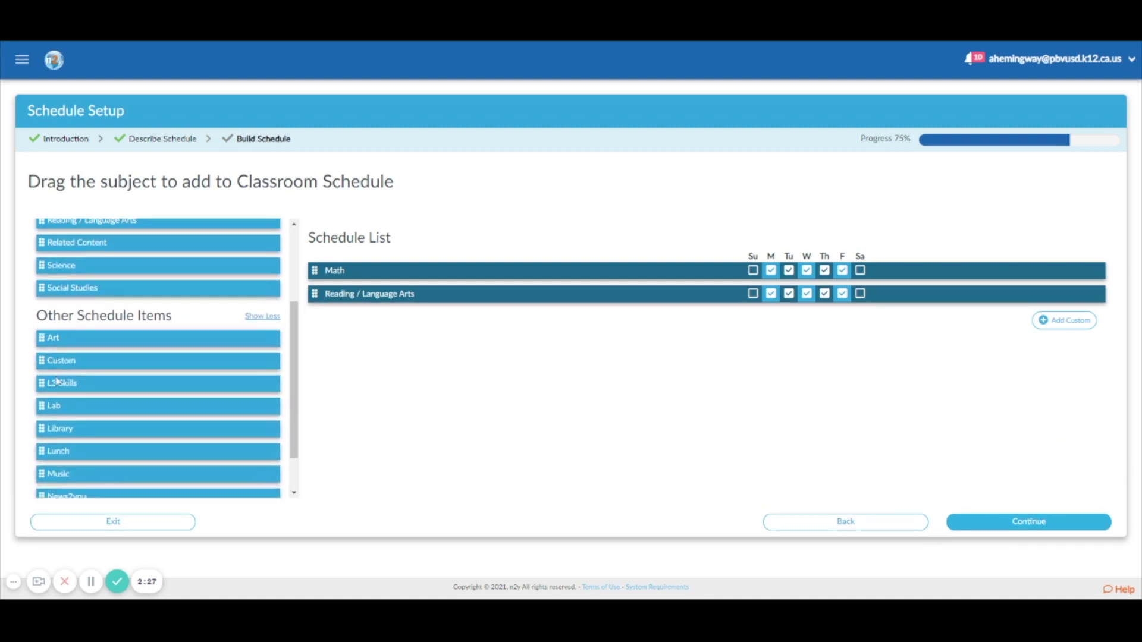
scroll(130, 470, "up", 2)
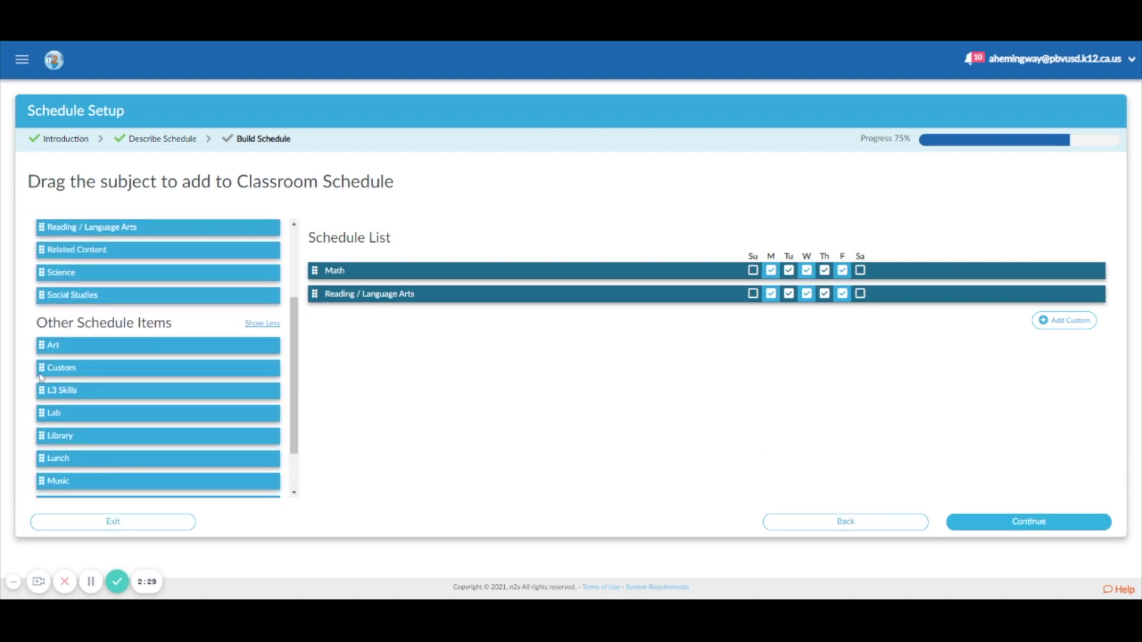
left_click_drag(44, 367, 325, 255)
left_click(1056, 322)
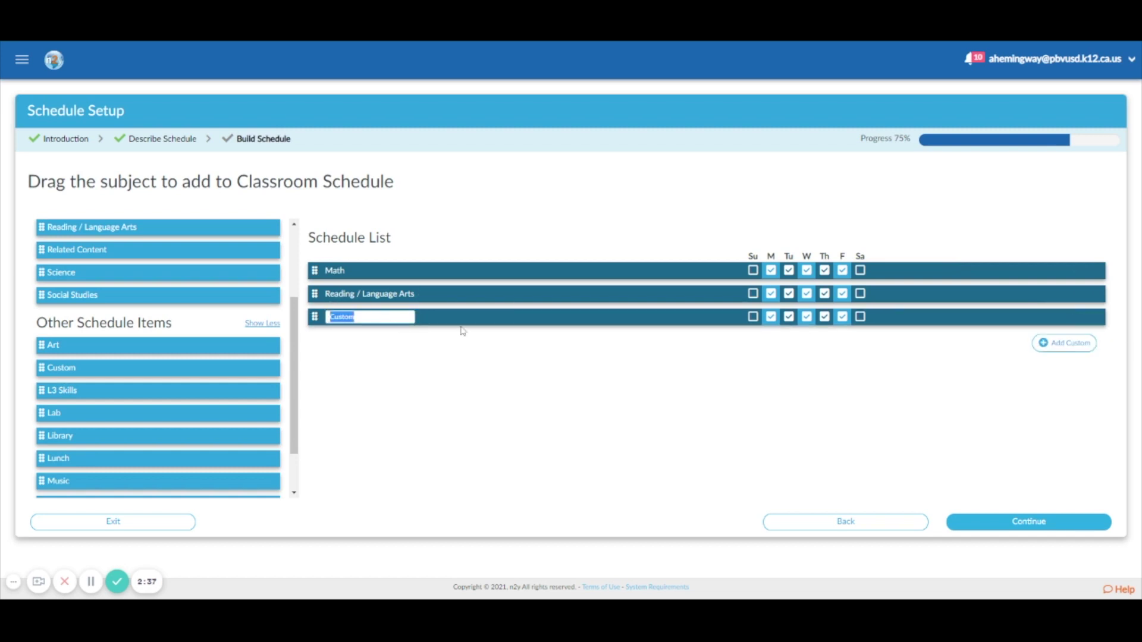
type("Social Skill")
left_click(495, 373)
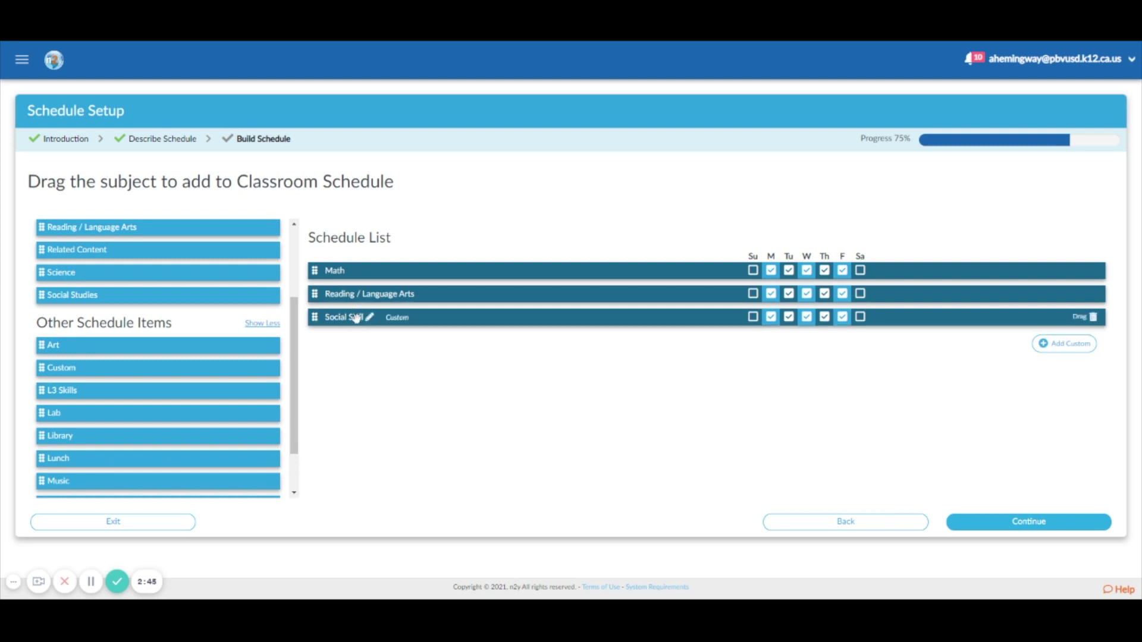
Rename the custom item "Social Skills" and move it to the start of the schedule list, before Math.
left_click(369, 318)
left_click(363, 316)
left_click(499, 374)
left_click(807, 270)
left_click_drag(316, 318, 315, 255)
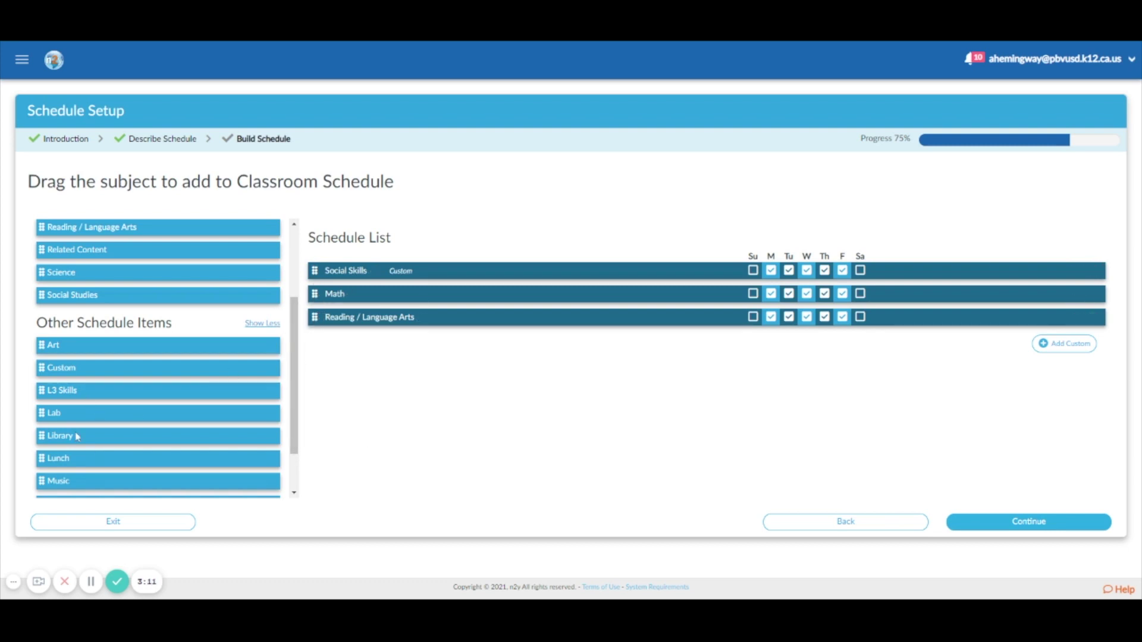
Add Lunch to the schedule list and order it between Math and Reading / Language Arts.
left_click_drag(40, 459, 293, 297)
left_click_drag(42, 459, 384, 358)
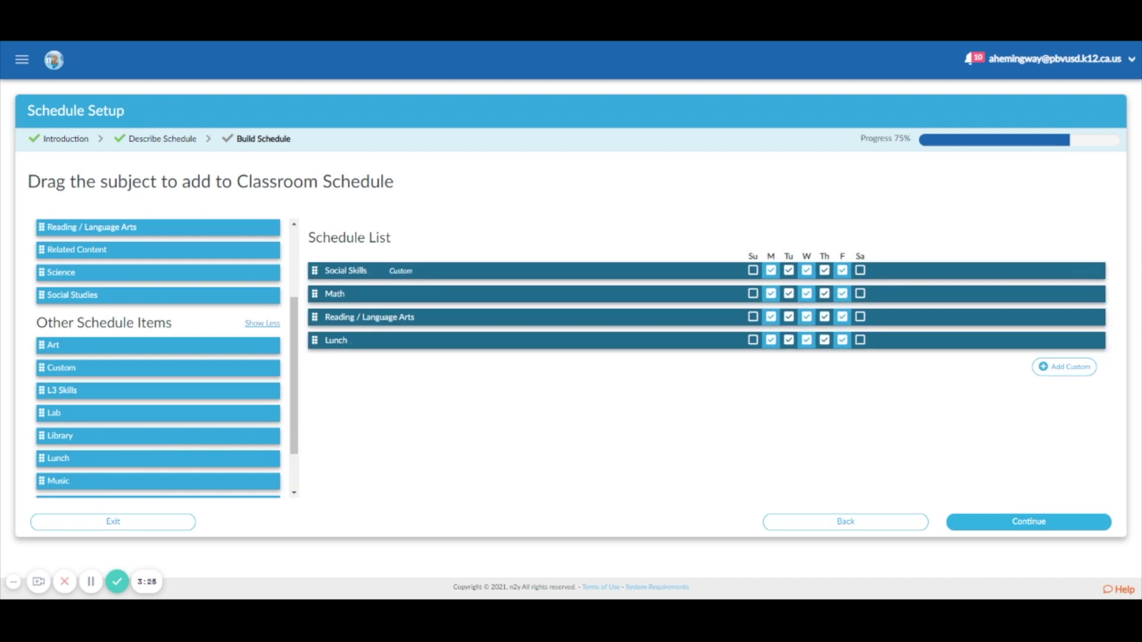
mouse_move(314, 340)
mouse_move(312, 315)
left_click_drag(315, 318, 326, 356)
mouse_move(309, 338)
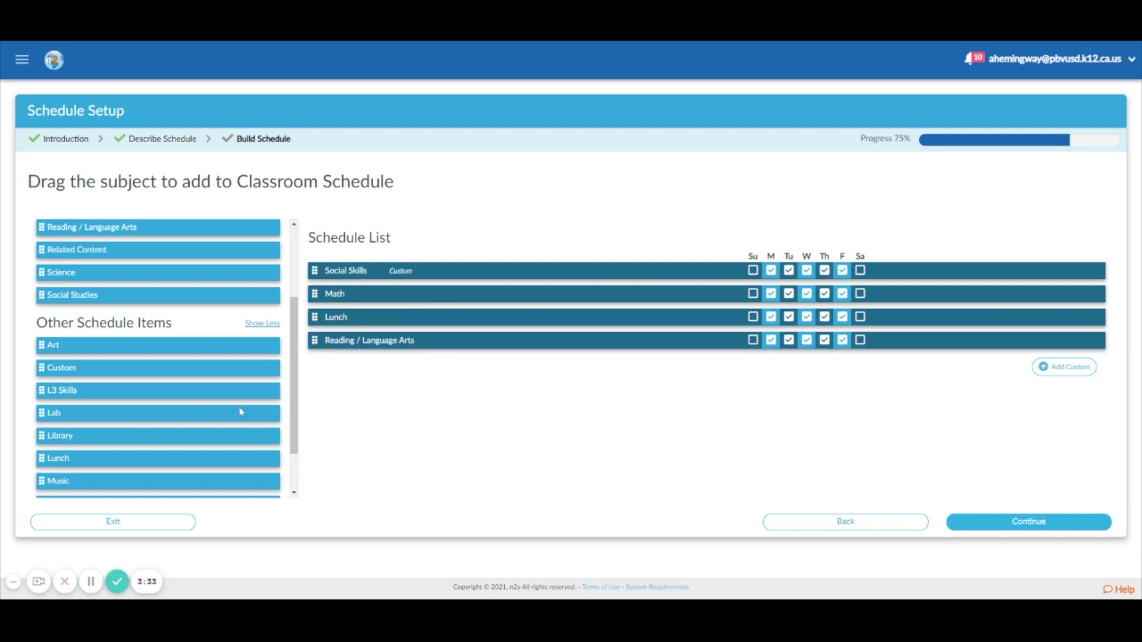
Add the Science subject and the News2you item to the end of the schedule list.
scroll(132, 431, "down", 2)
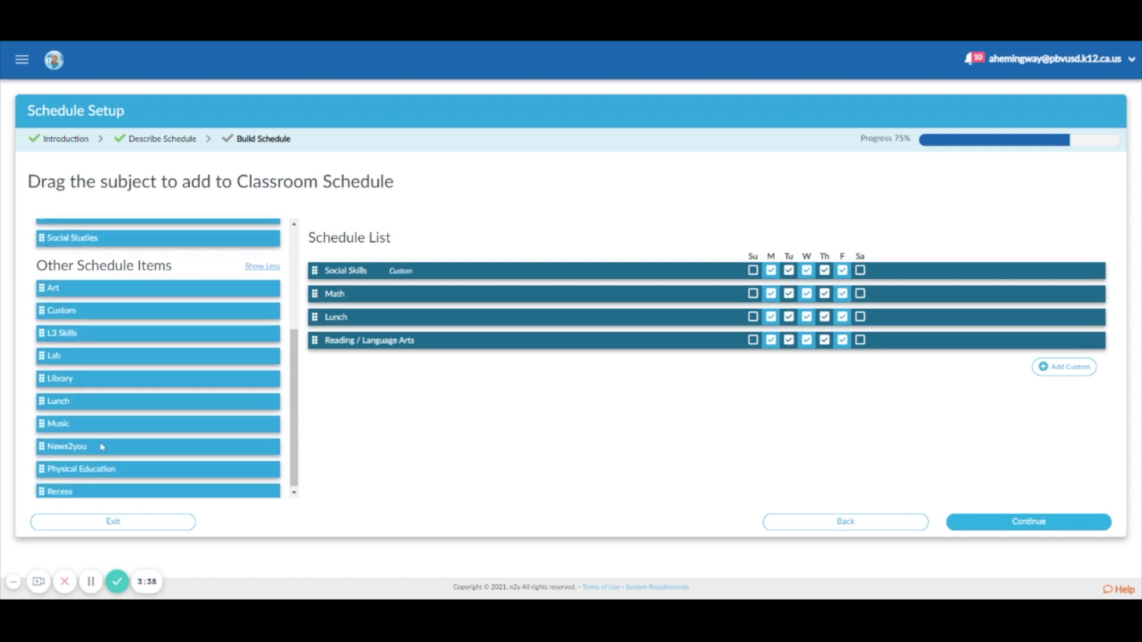
scroll(101, 449, "up", 5)
left_click_drag(43, 416, 369, 406)
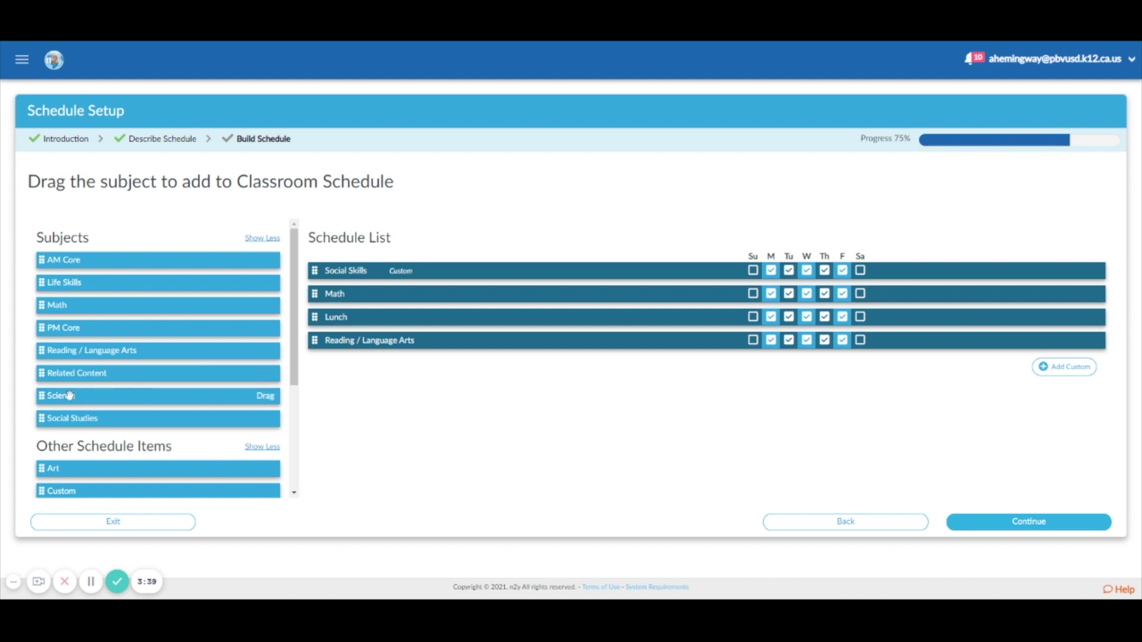
left_click_drag(89, 397, 339, 365)
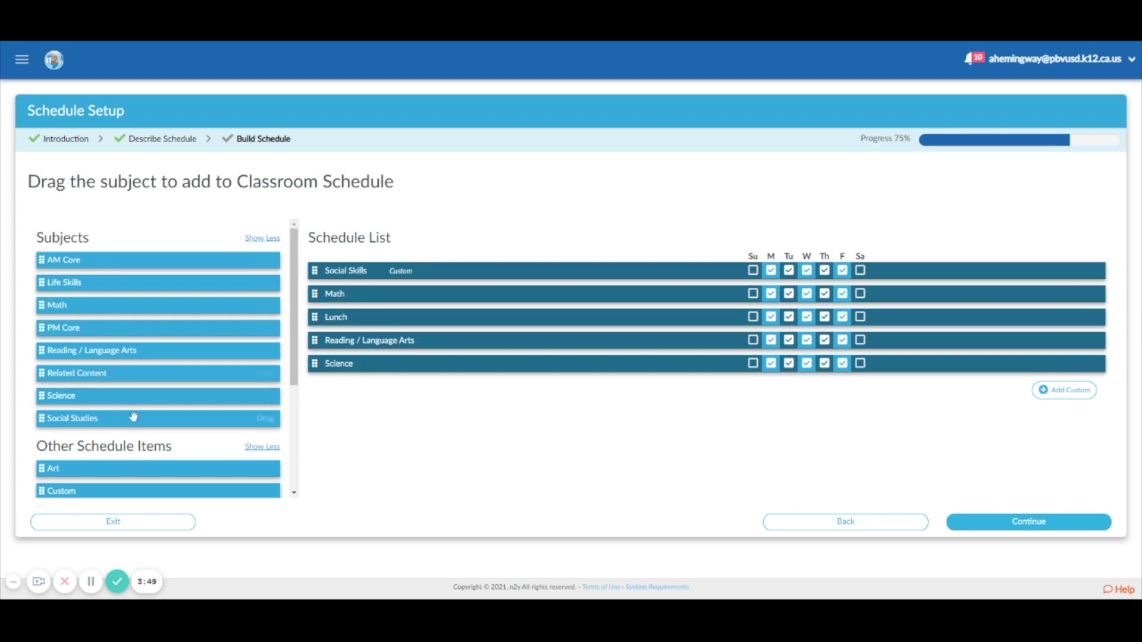
scroll(134, 412, "down", 3)
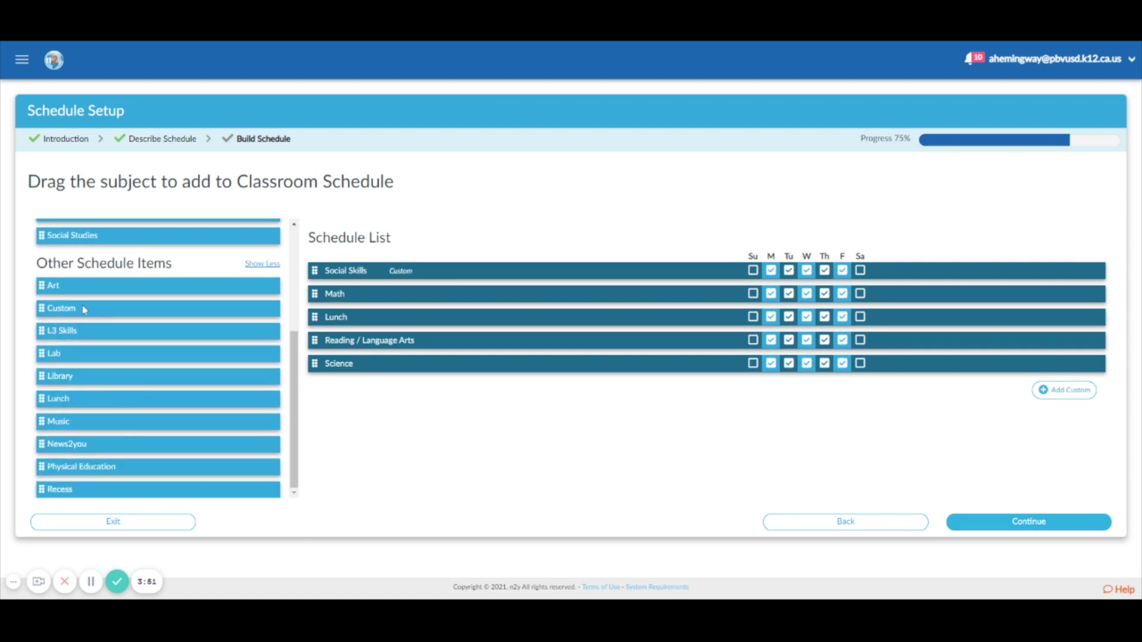
left_click_drag(41, 446, 327, 383)
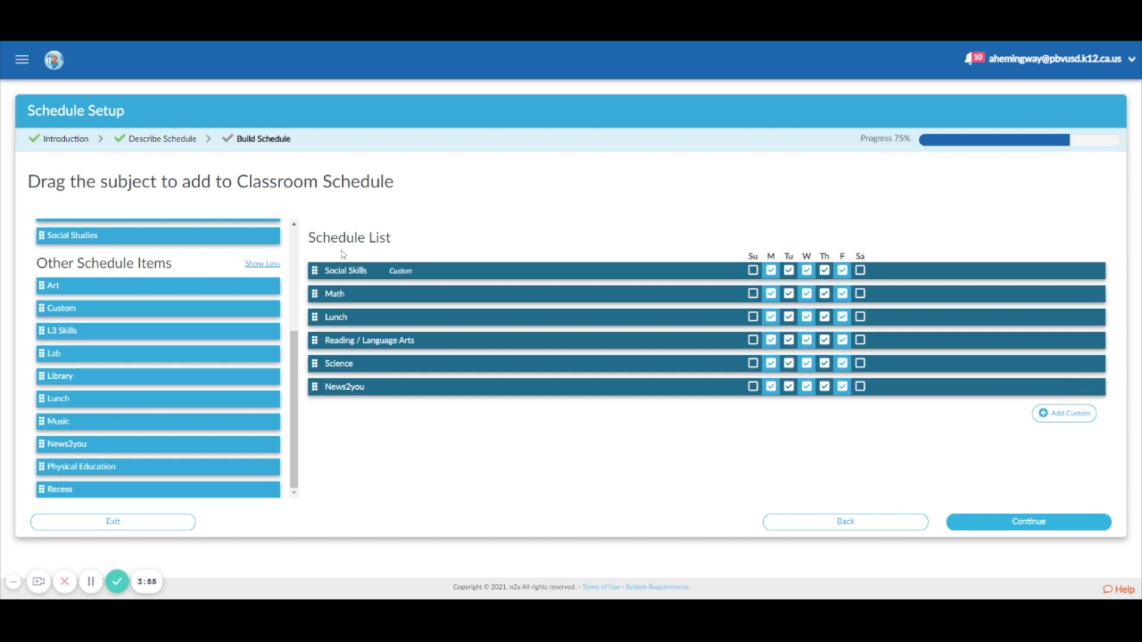
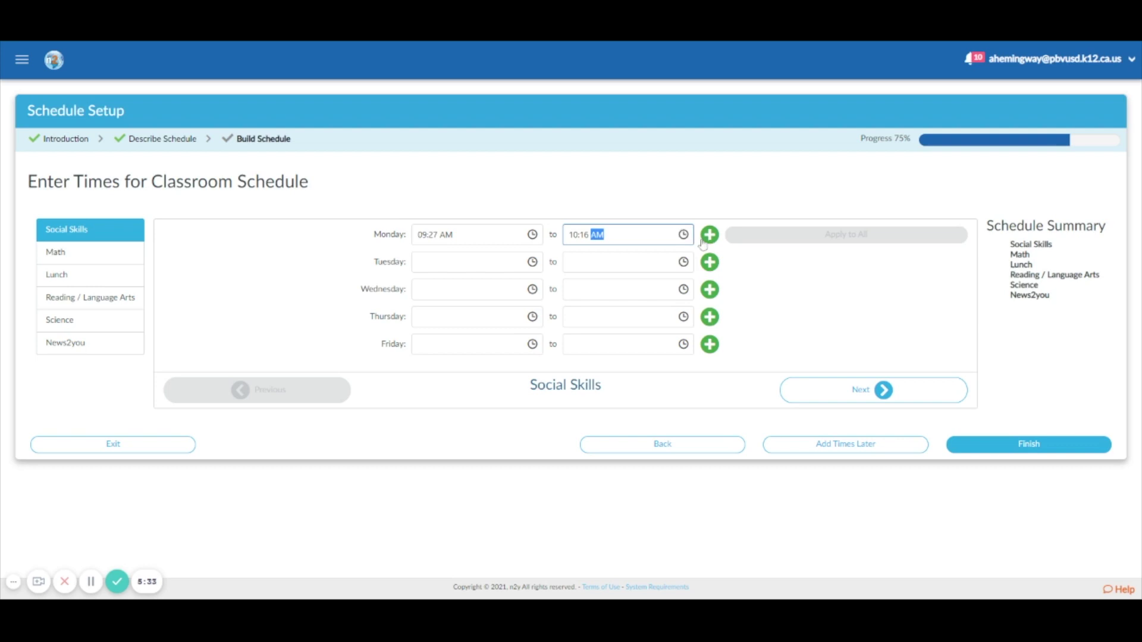
Apply the Monday Social Skills times to all days and set Wednesday to 09:14 AM–09:52 AM.
left_click(523, 261)
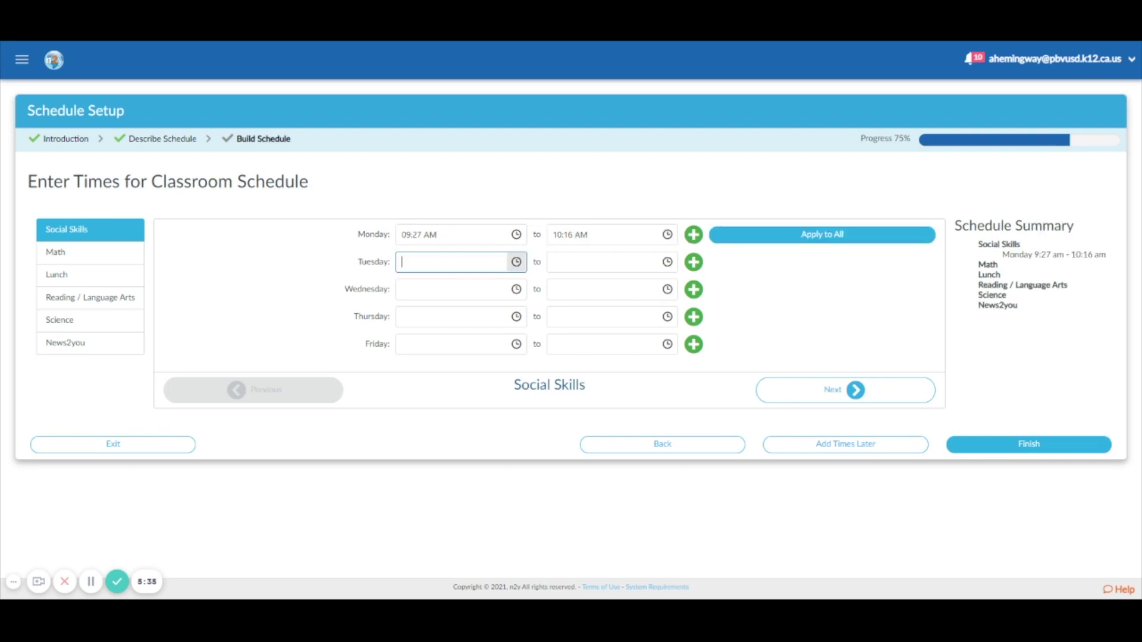
left_click(837, 236)
left_click(430, 289)
double_click(428, 289)
left_click(400, 289)
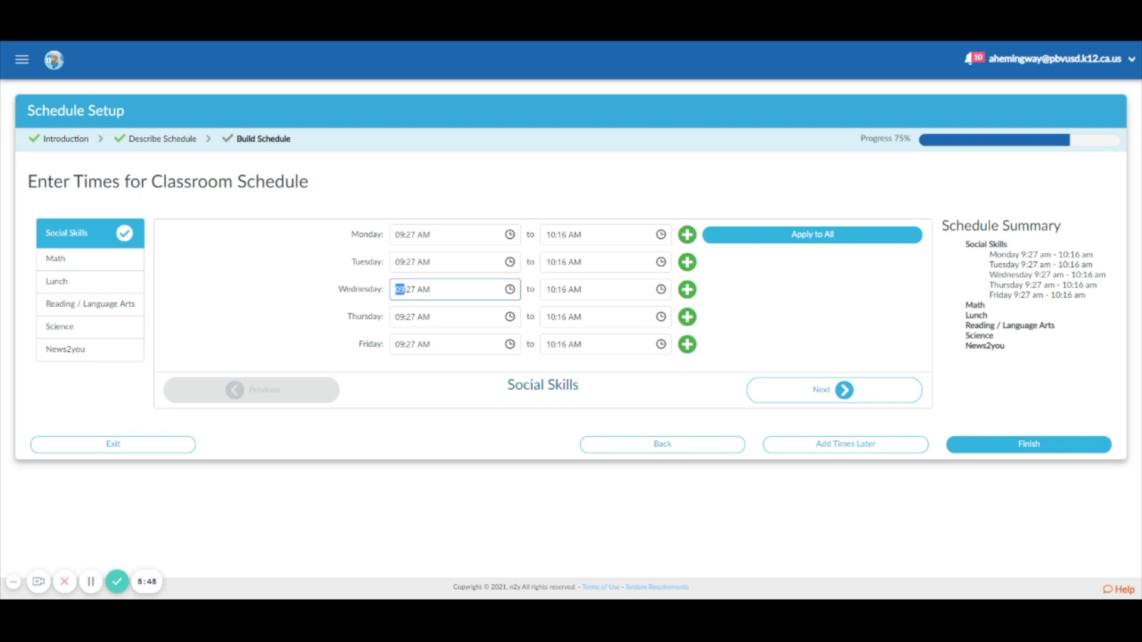
left_click(410, 289)
type("14")
key("Tab")
type("952")
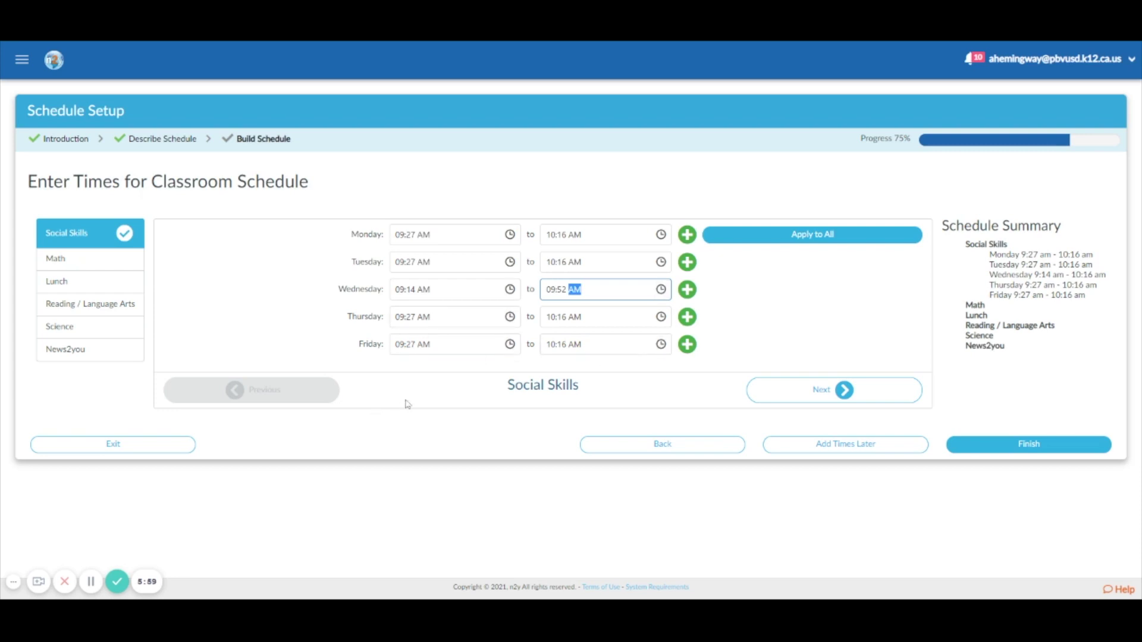
Set Math to 10:21 AM–12:40 AM on all days except Wednesday, which runs 09:57 AM–11:18 AM.
left_click(65, 263)
left_click(452, 234)
type("10:21 PM")
key("Tab")
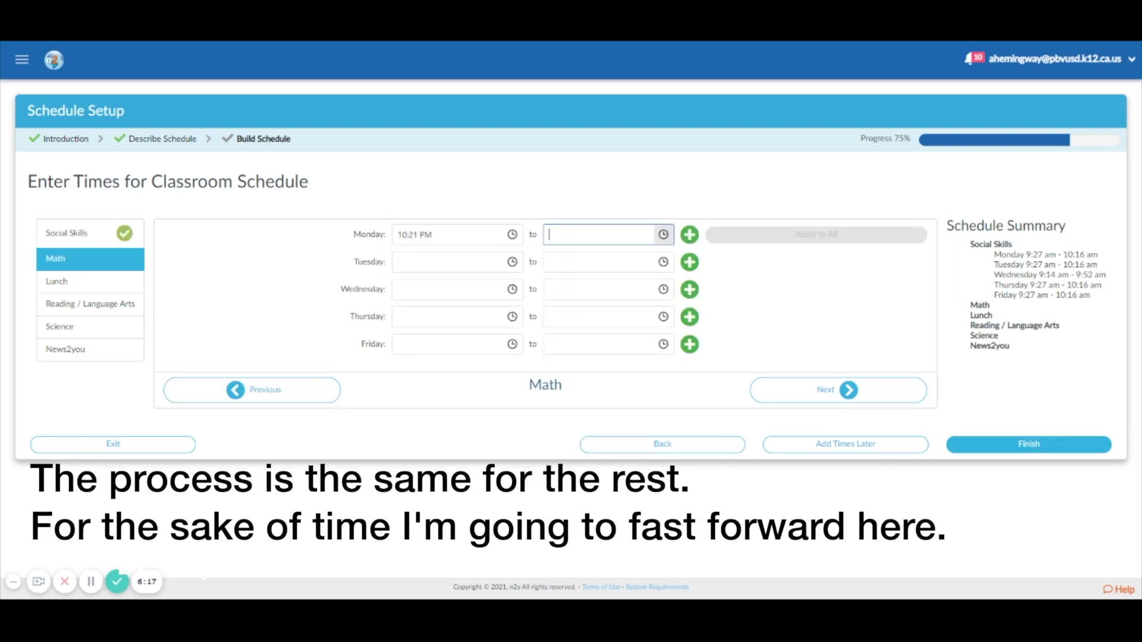
type("12:40 AM09:57 AM11:18 AM")
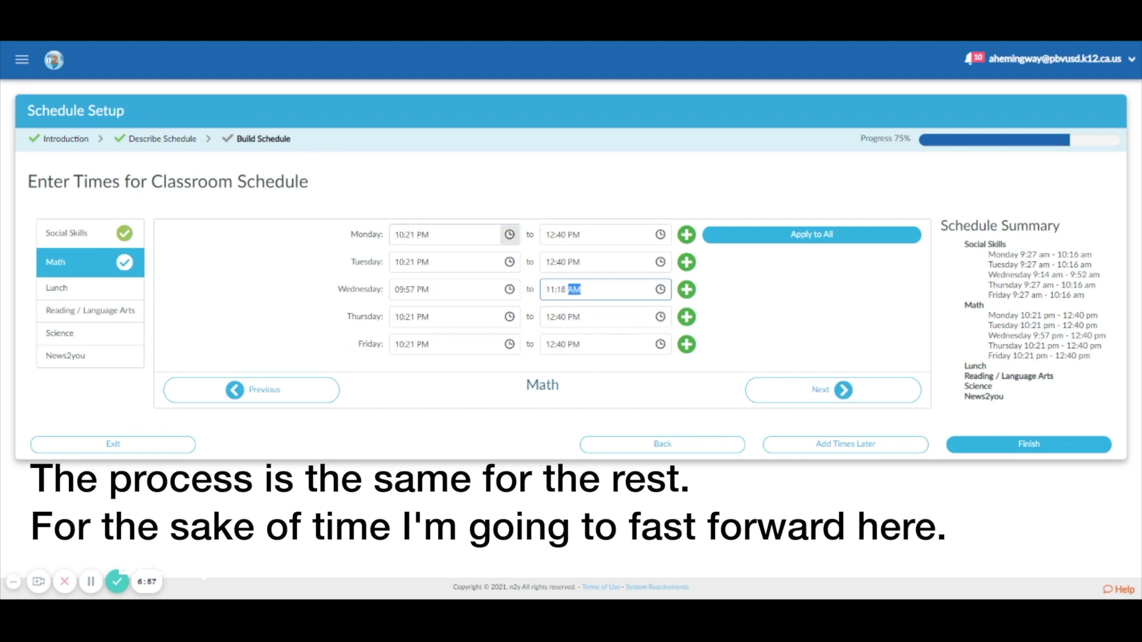
type("10:21 AM")
Set Lunch to 12:09 PM–12:58 PM on all days except Wednesday, which runs 11:23 AM–12:01 PM.
left_click(57, 287)
type("12:09 AM")
key("Tab")
type("12:58 AM")
left_click(812, 235)
type("11:23 AM")
key("Tab")
type("12:01 AMPM")
Set Reading / Language Arts to 01:03 PM–01:52 PM on all days except Wednesday, which runs 12:06 PM–12:44 PM.
left_click(829, 390)
type("01:03 PM")
key("Tab")
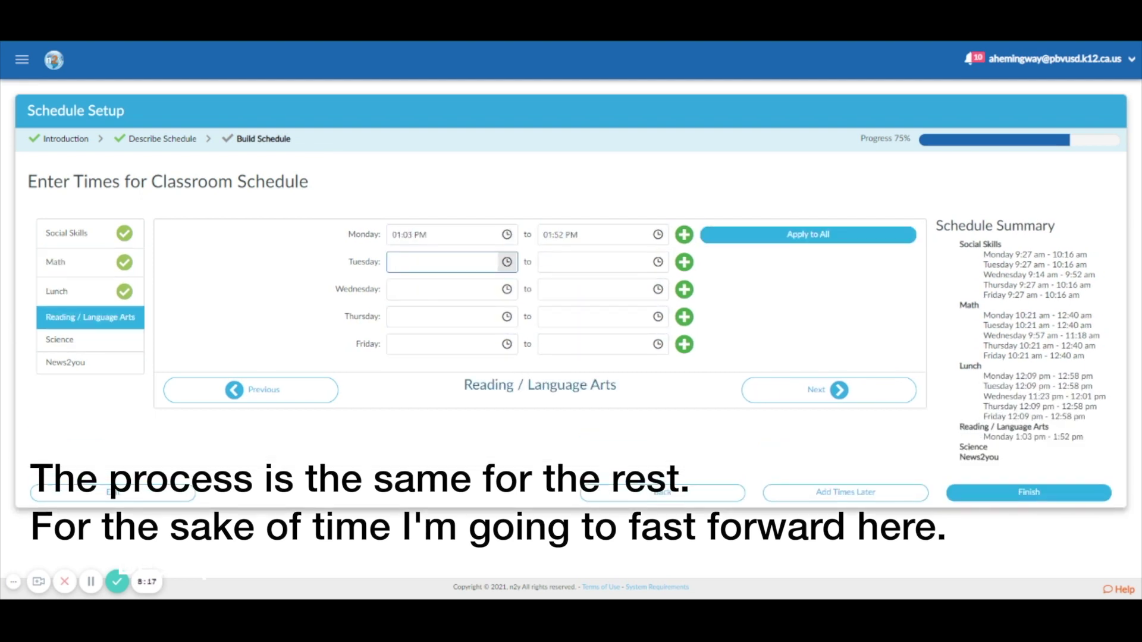
type("01:52 PM")
left_click(812, 234)
type("12:06 PM")
key("Tab")
type("12:44 PM")
Set Science to 01:57 PM–02:46 PM on all days except Wednesday, which runs 12:49 PM–01:27 PM.
left_click(829, 389)
type("01:57 PM")
key("Tab")
type("02:46 PM")
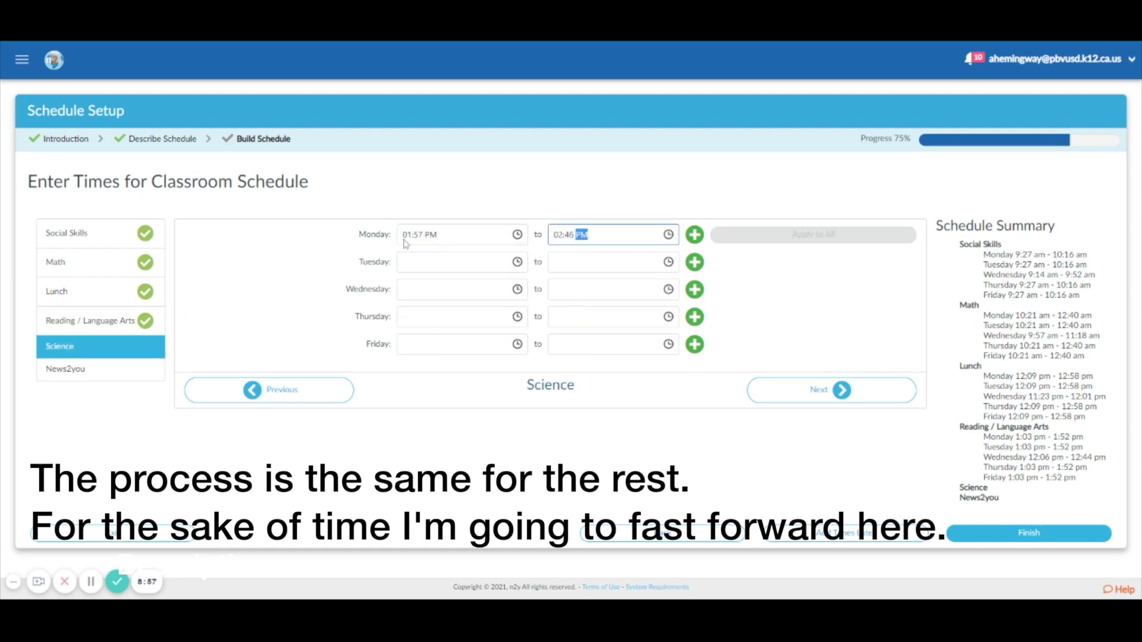
left_click(812, 235)
type("12:49")
key("Tab")
type("01:27 PM")
Set News2you to 02:51 PM–03:40 PM on all days except Wednesday, which runs 01:32 PM–02:10 PM.
left_click(830, 389)
type("02:51 PM")
key("Tab")
type("03:40 PM")
left_click(806, 234)
type("01:32 PM")
Try to finish the schedule and set Math's end time to 12:40 PM on all days except Wednesday.
left_click(1017, 564)
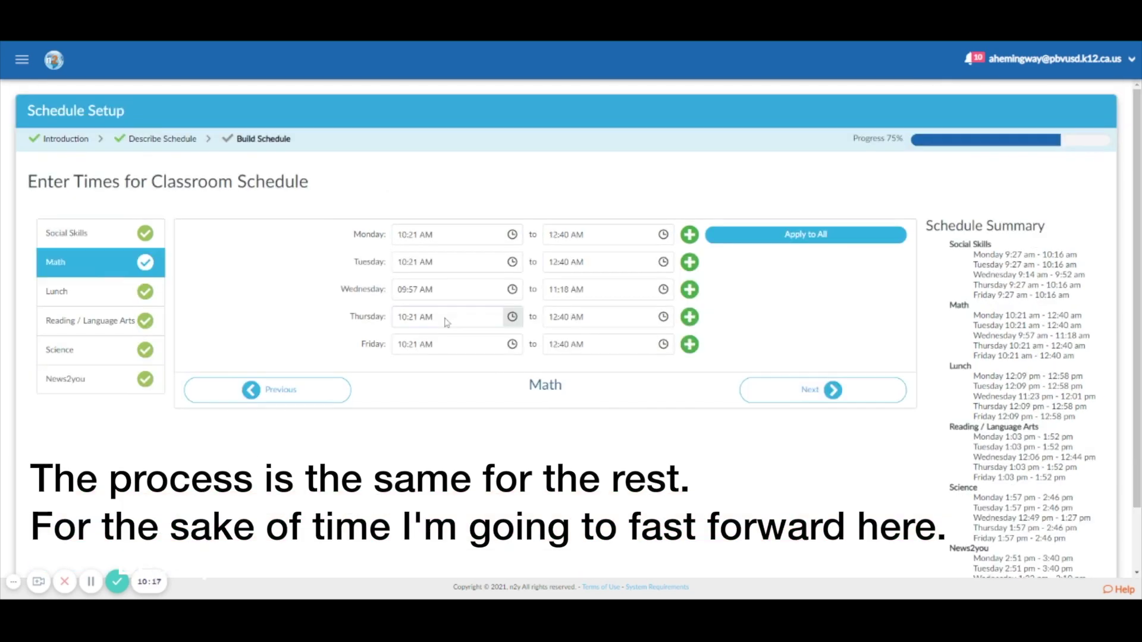
scroll(571, 297, "down", 3)
scroll(476, 357, "up", 3)
left_click(55, 127)
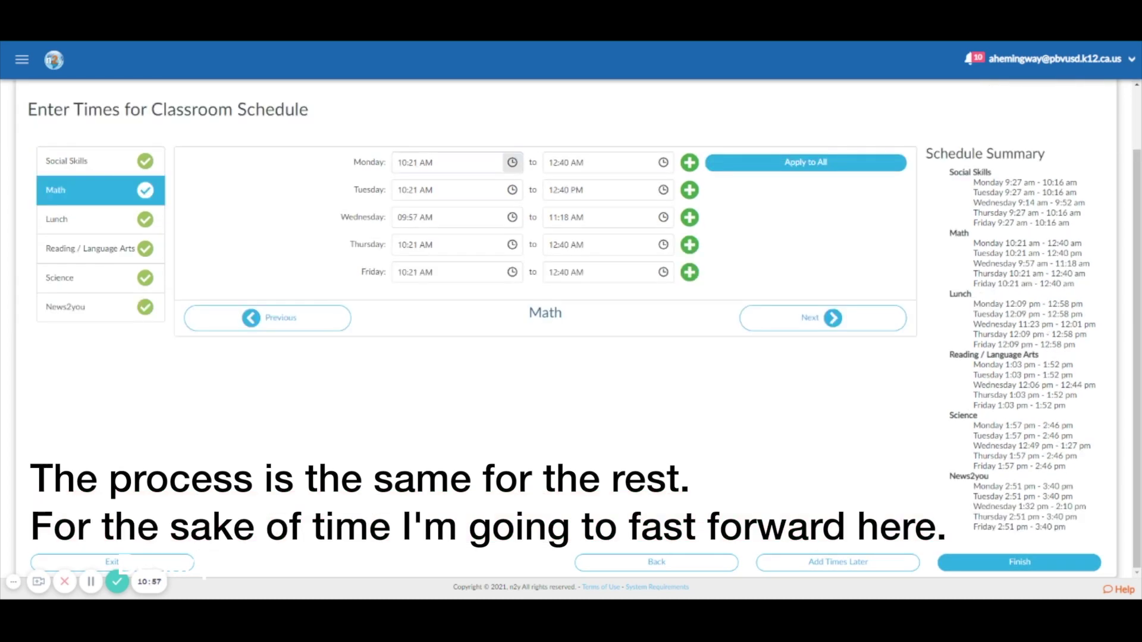
scroll(476, 357, "up", 2)
scroll(476, 412, "down", 1)
scroll(475, 411, "up", 3)
left_click(57, 291)
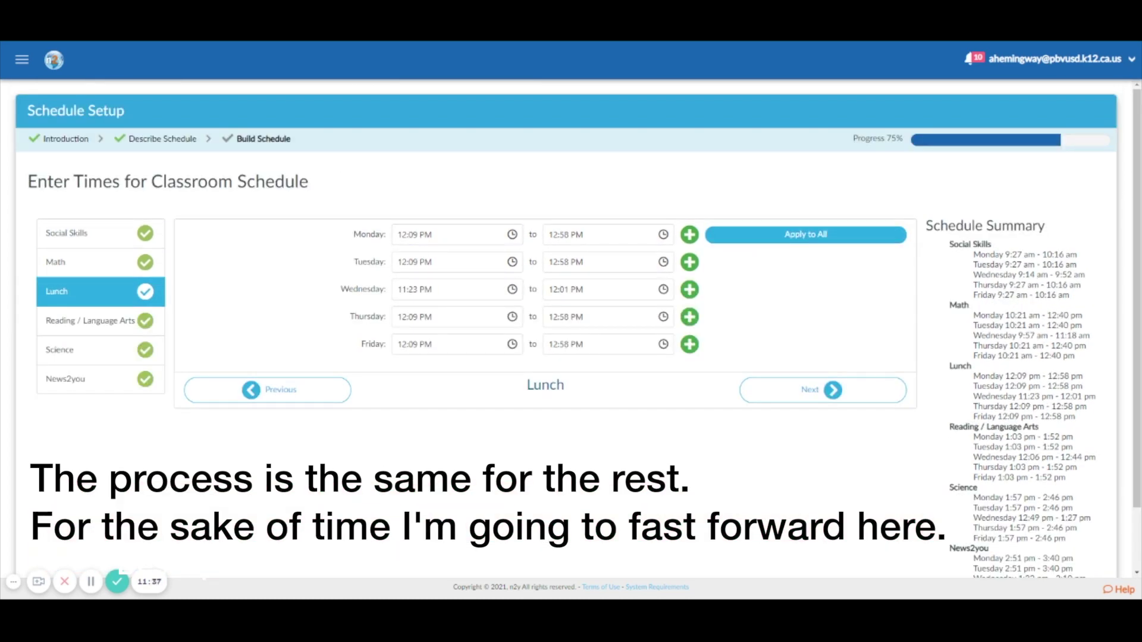
Set Math's end time to 12:04 PM on Monday, Tuesday, Thursday and Friday.
left_click(56, 262)
left_click(571, 234)
type("1204")
left_click(571, 262)
type("1204")
left_click(576, 316)
scroll(571, 298, "down", 3)
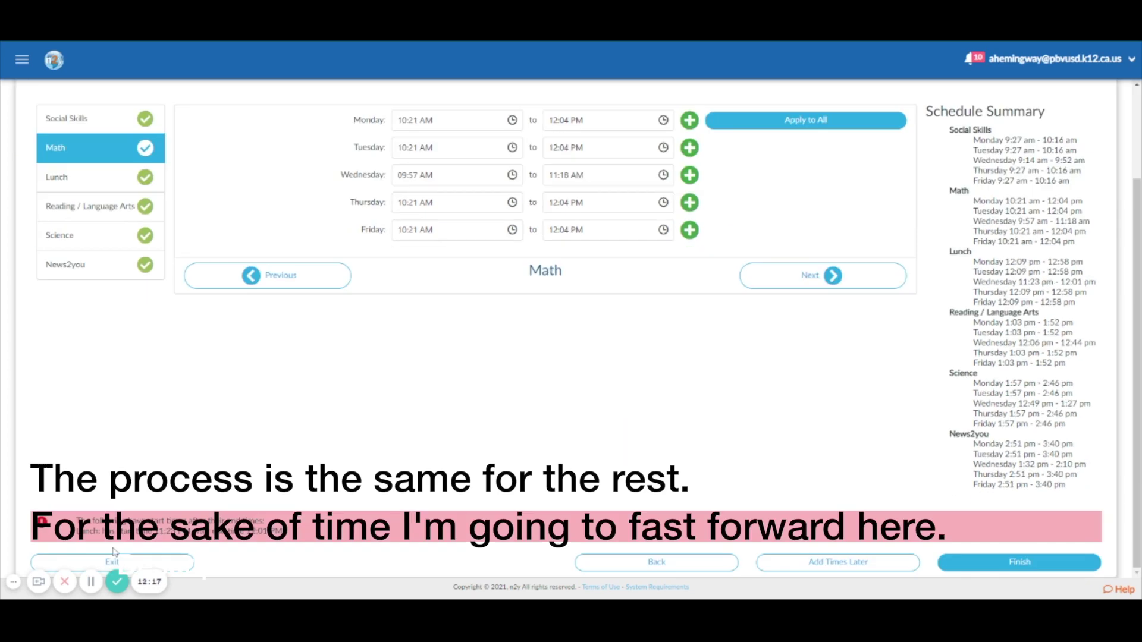
Finish the schedule setup and review the completed weekly classroom calendar.
left_click(56, 222)
left_click(1047, 565)
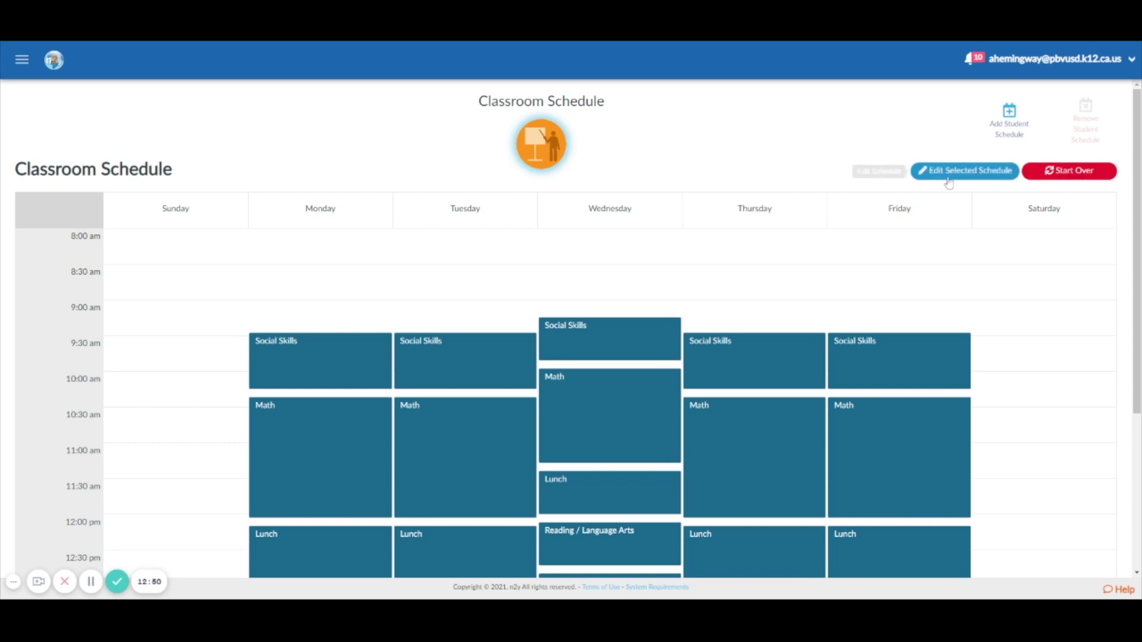
scroll(649, 408, "down", 4)
scroll(588, 428, "up", 4)
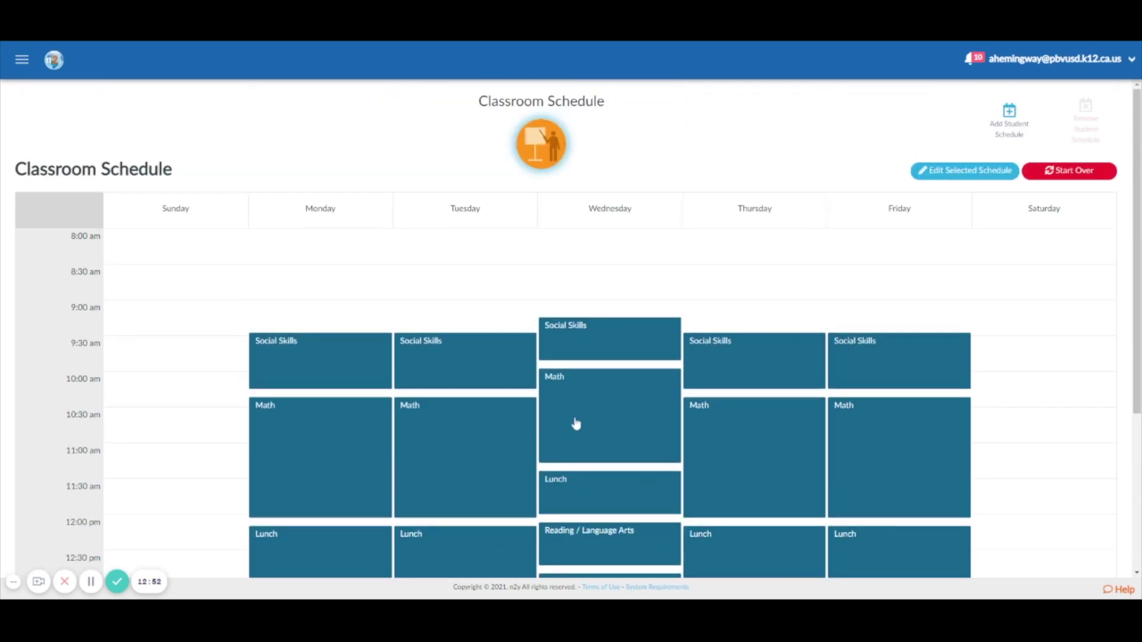
Go to the Unique Learning System teacher dashboard and open the plan date management.
left_click(20, 61)
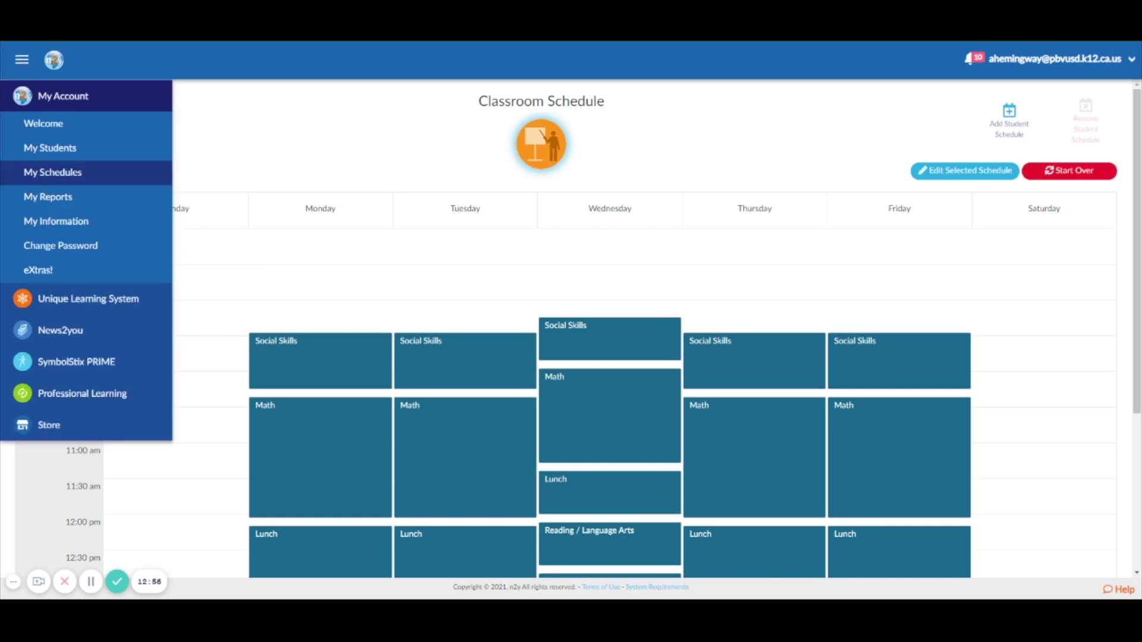
left_click(24, 298)
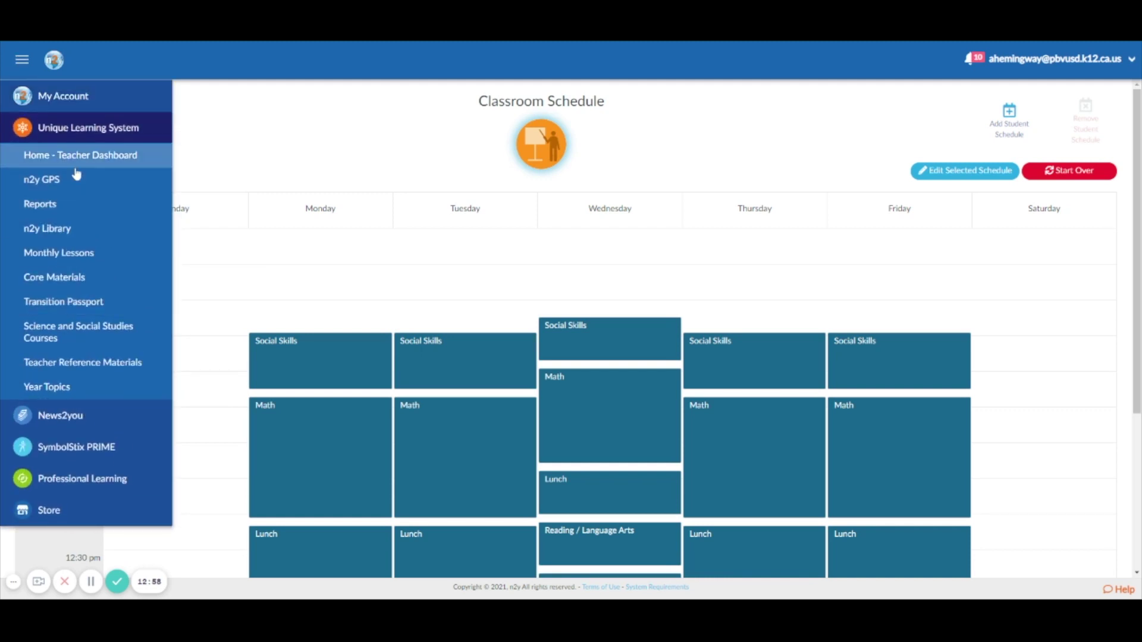
left_click(120, 162)
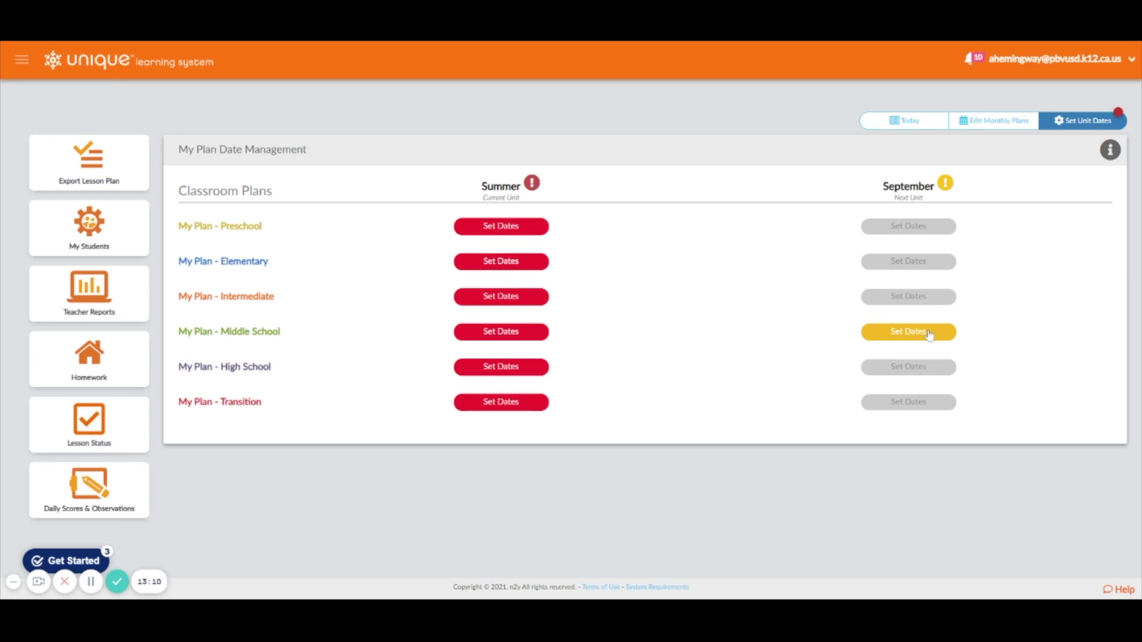
Create the September Middle School plan with a start date of 08/30/2021, empty so that content is added manually.
left_click(897, 339)
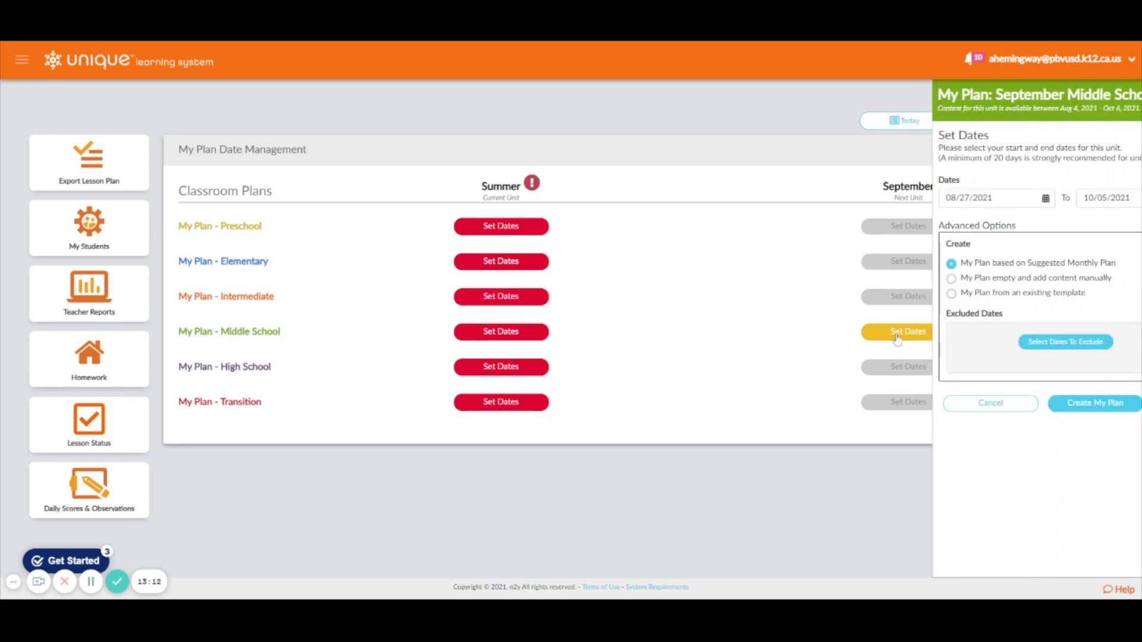
left_click(934, 198)
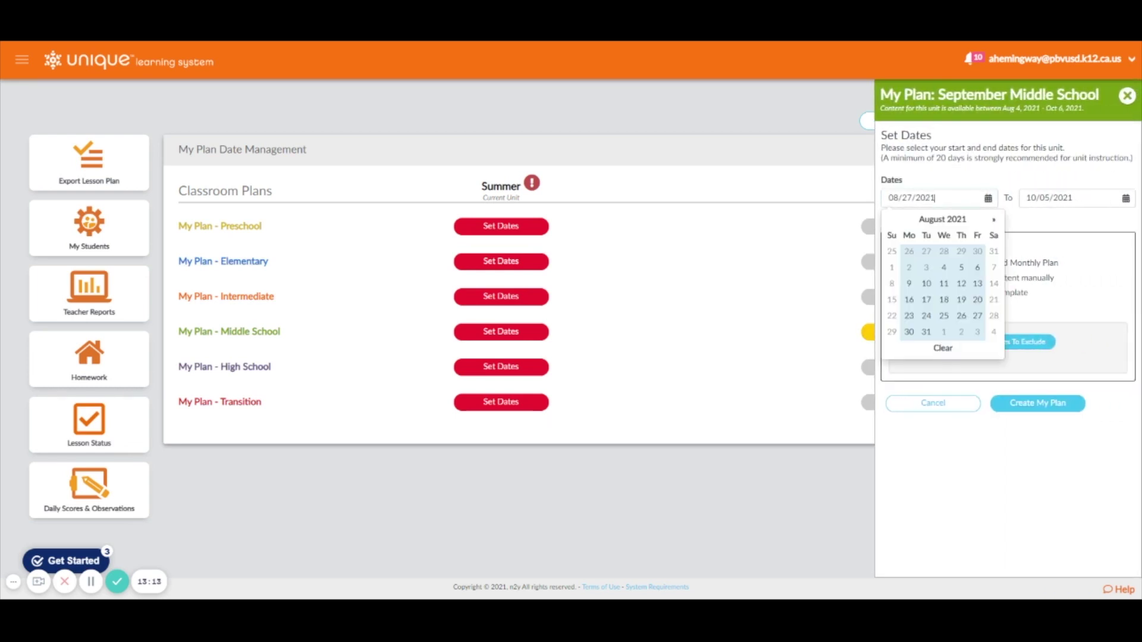
left_click(909, 332)
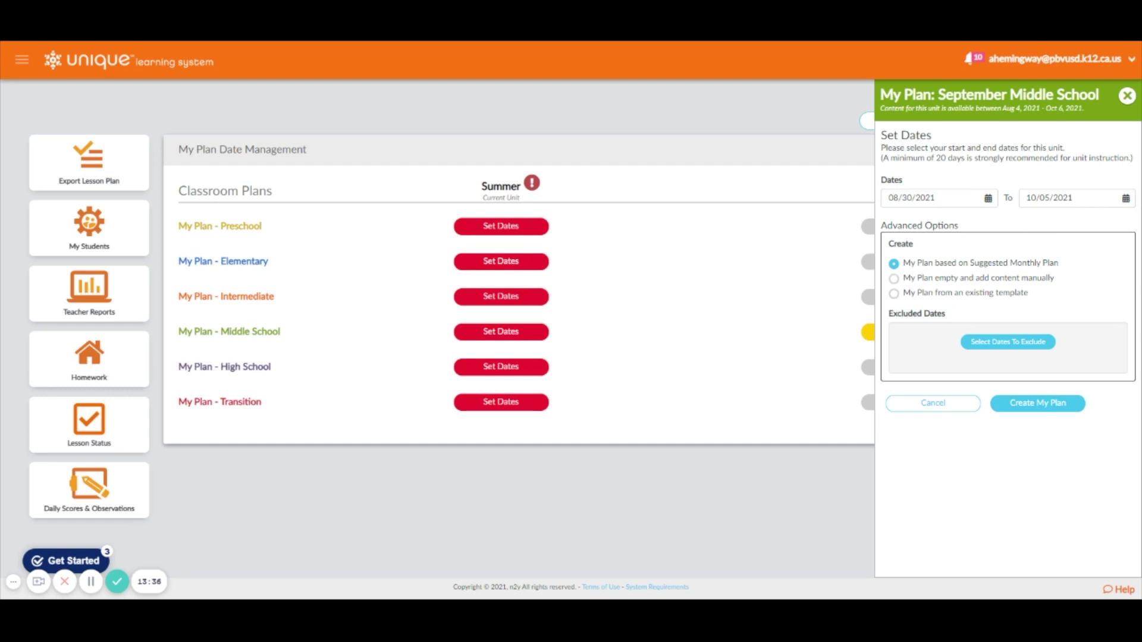
left_click(895, 278)
left_click(1035, 406)
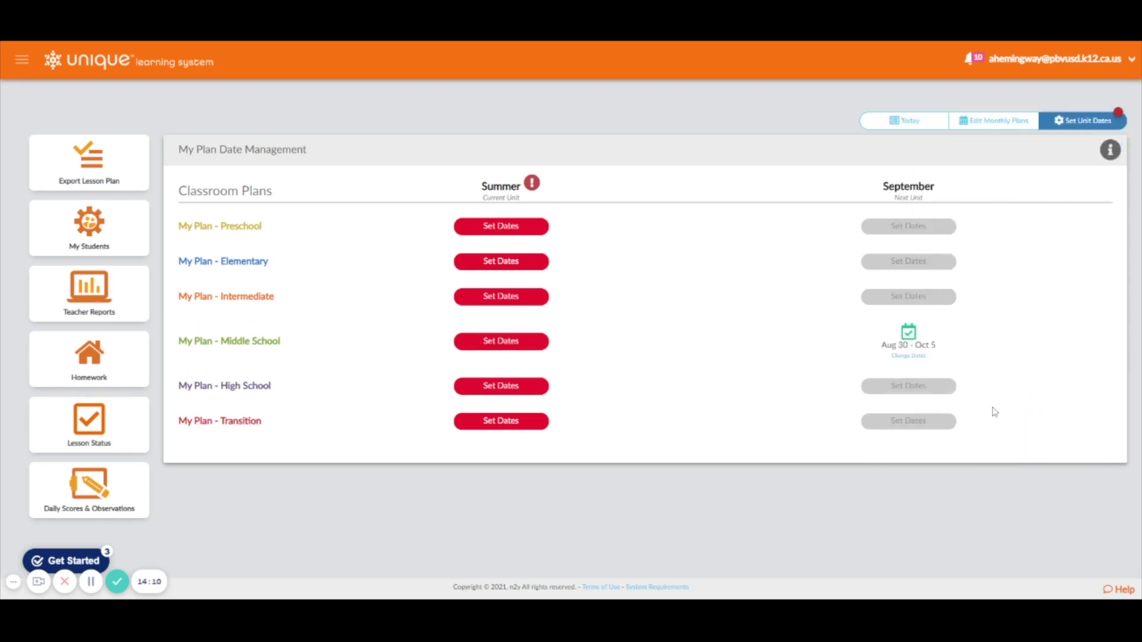
Open the monthly plans for editing and show only the Middle School plan on Monday, Aug 30, 2021.
left_click(1013, 126)
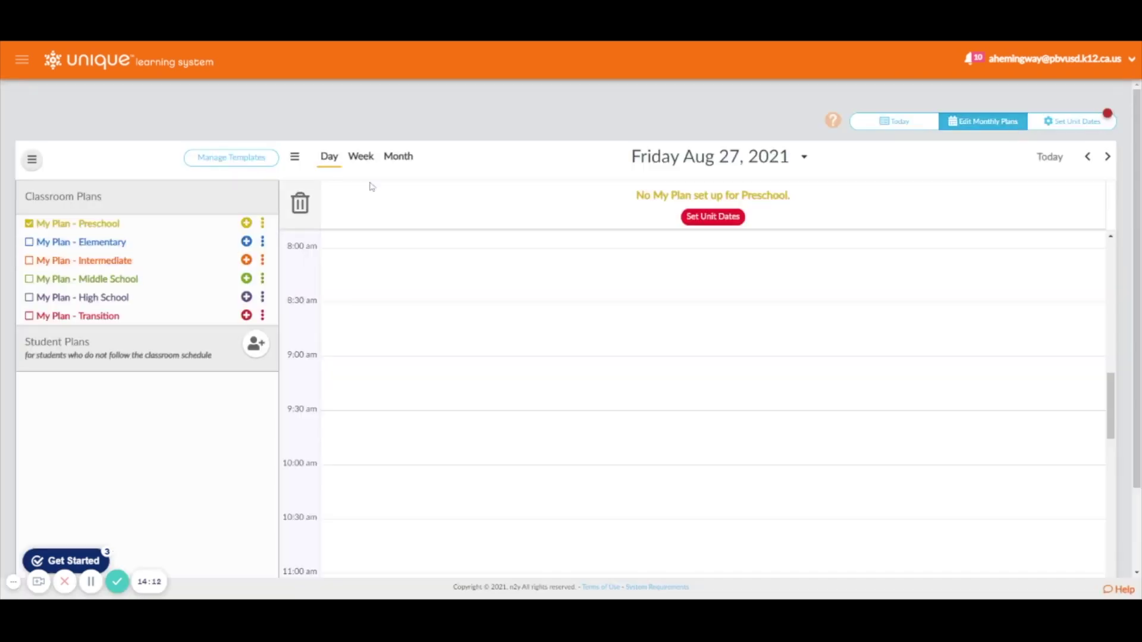
left_click(802, 157)
left_click(822, 291)
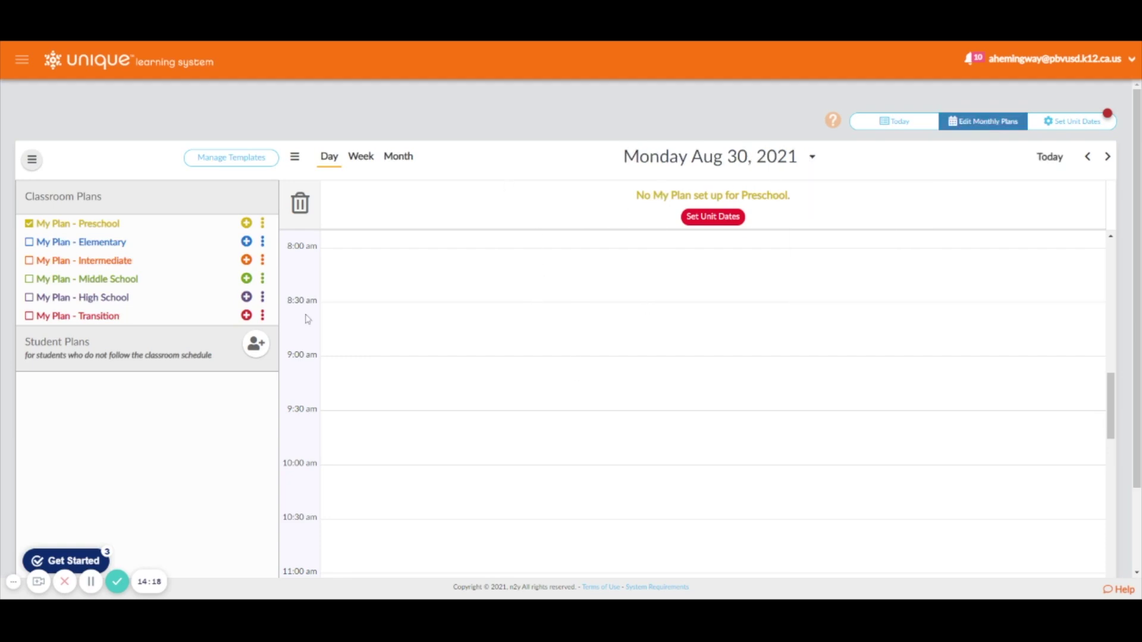
left_click(30, 279)
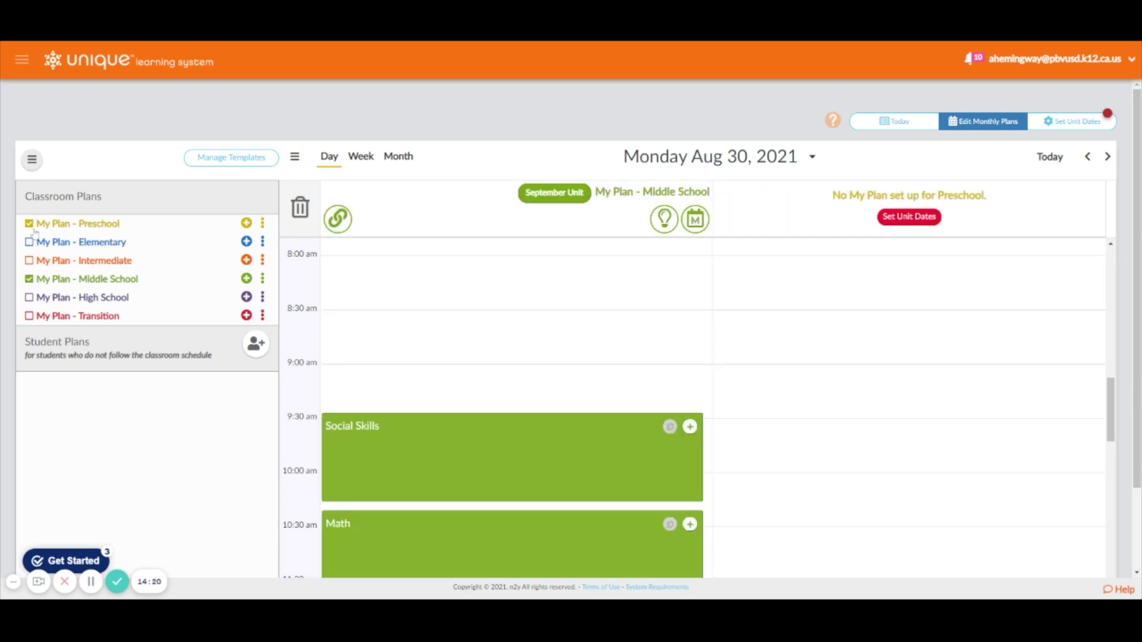
left_click(30, 225)
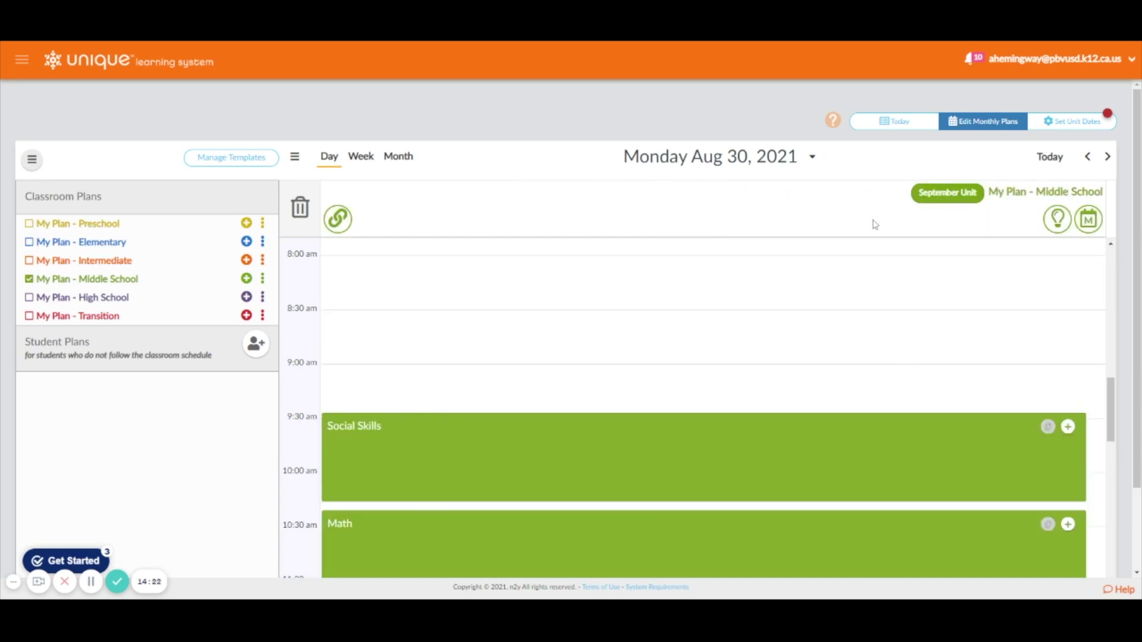
Look through the day's subject blocks and preview the Add Content form for the Math block.
scroll(468, 413, "down", 5)
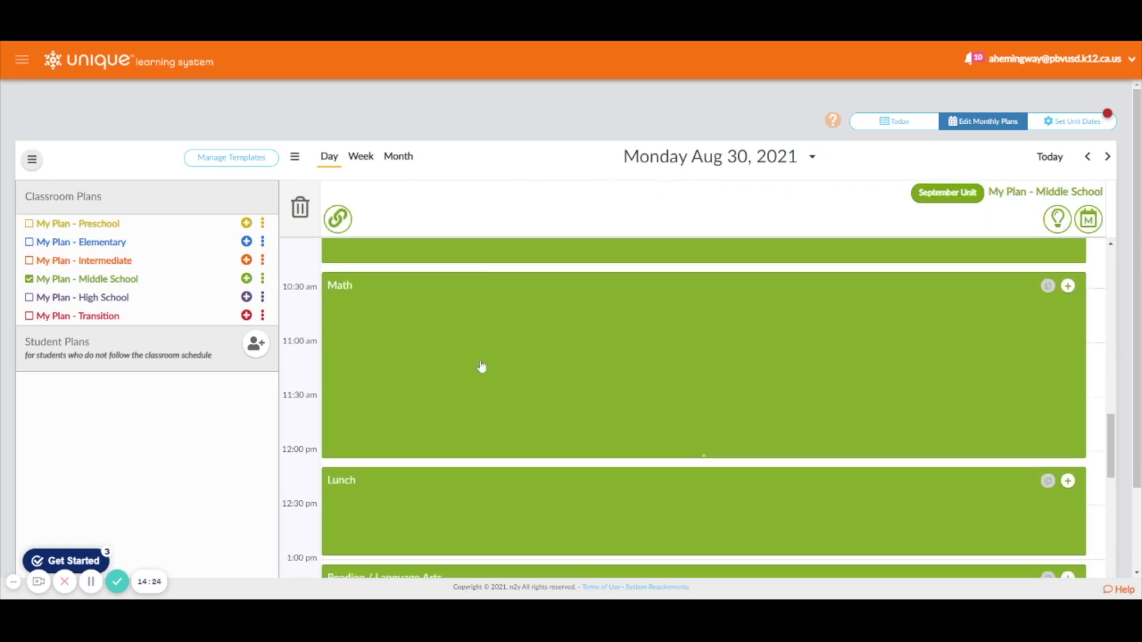
scroll(482, 367, "down", 3)
scroll(417, 333, "down", 2)
scroll(524, 400, "up", 10)
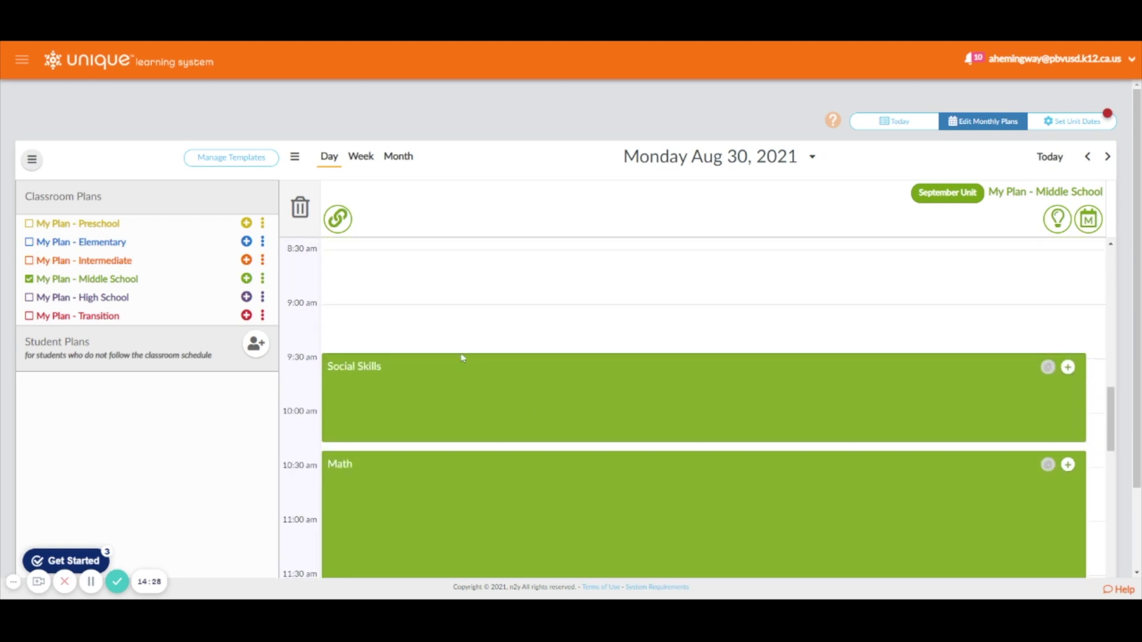
scroll(234, 351, "down", 1)
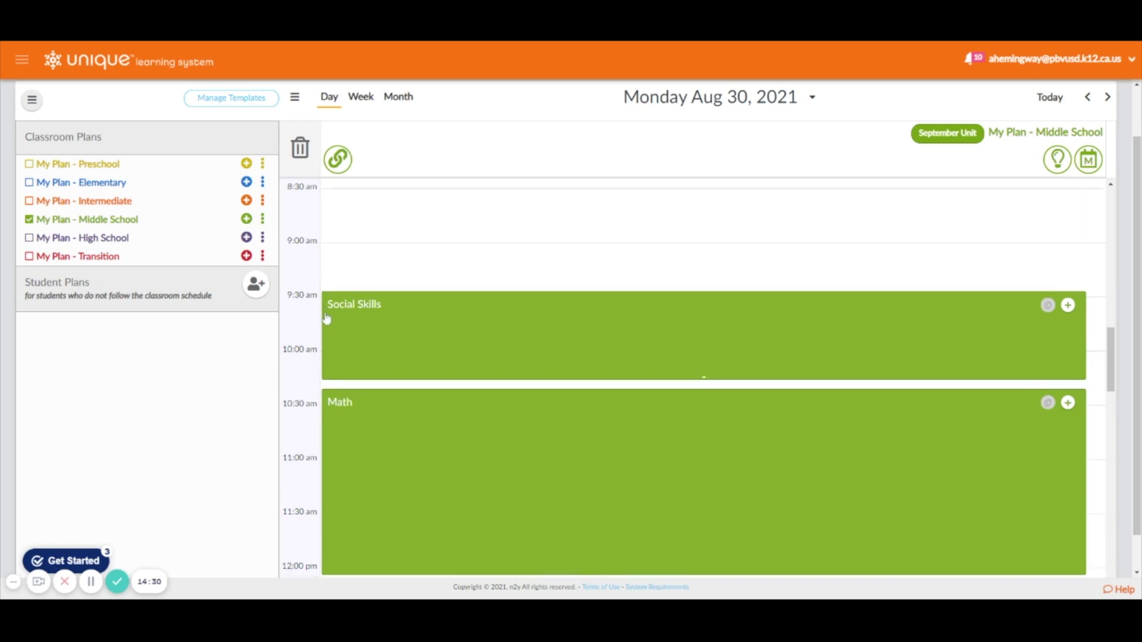
scroll(333, 297, "down", 2)
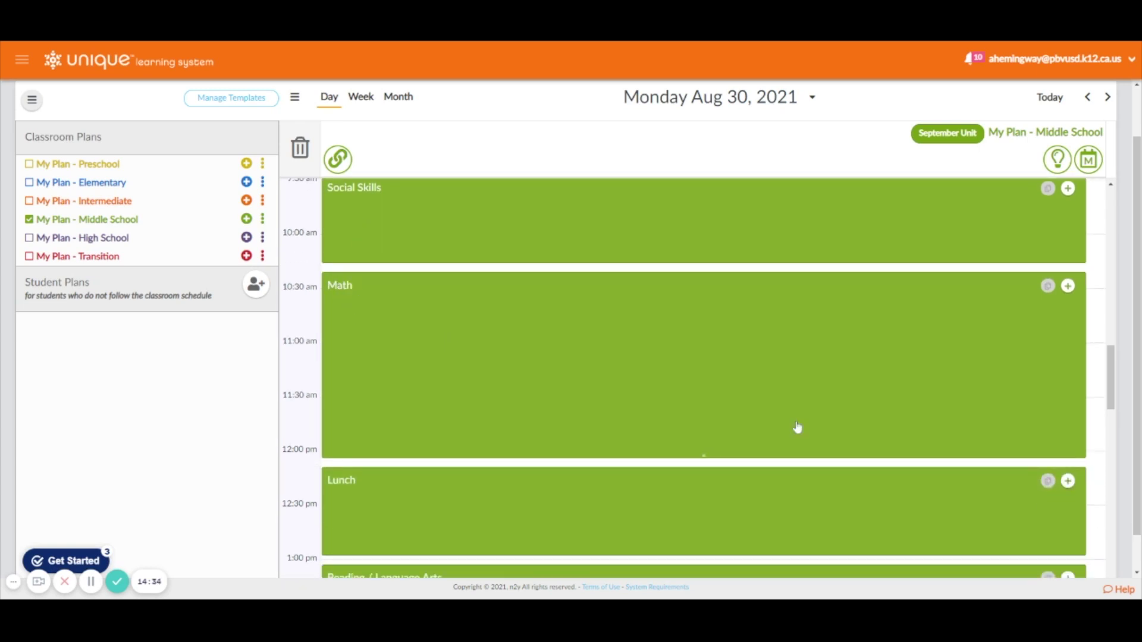
left_click(1067, 287)
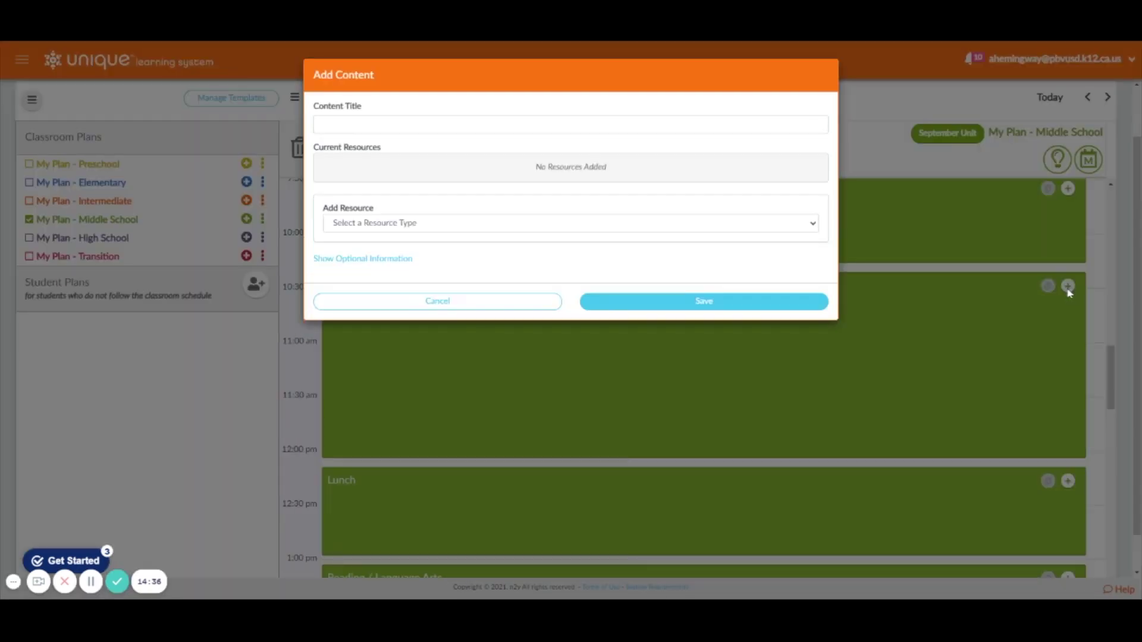
left_click(541, 301)
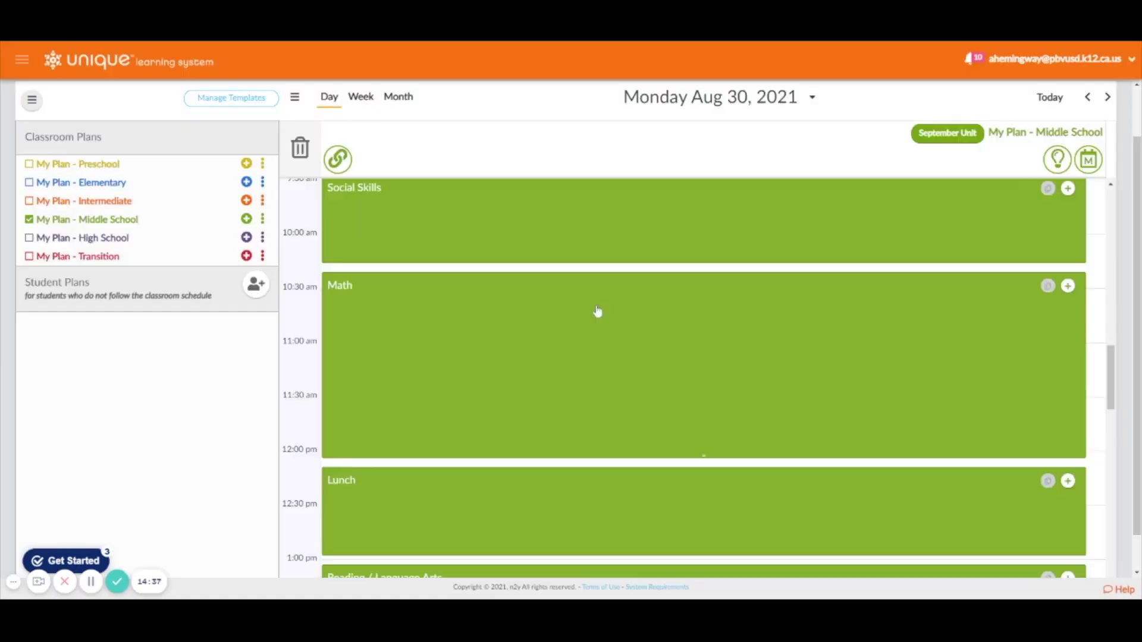
Start new content titled "Addition and Subtraction" for the Math block, with Lesson Activity as the resource type.
left_click(1068, 287)
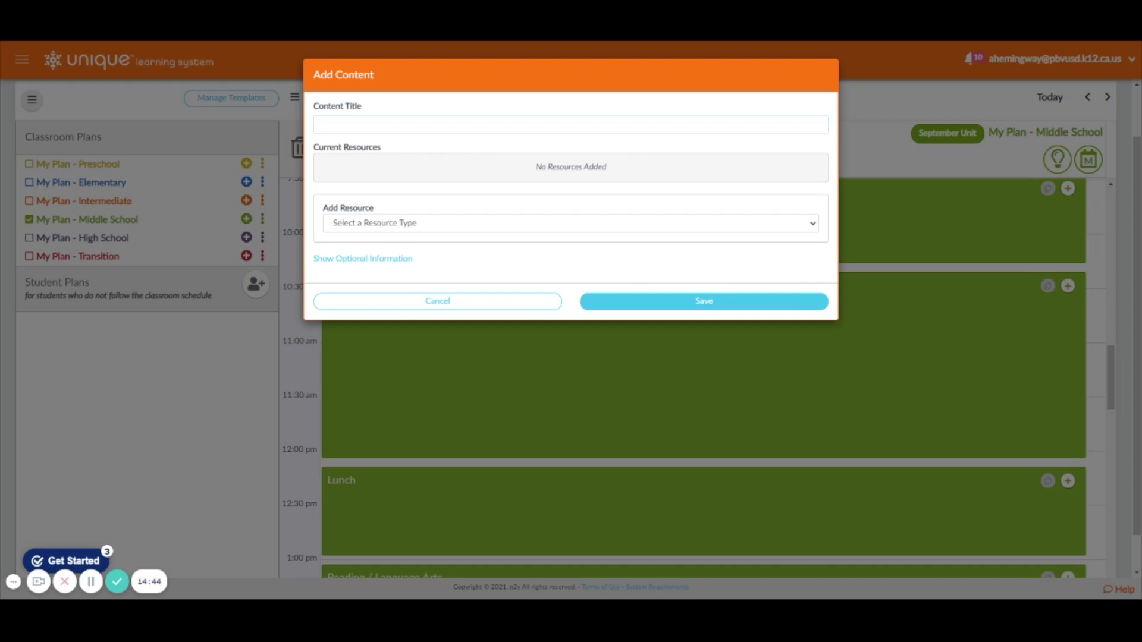
type("Addition and Subtraction")
left_click(370, 254)
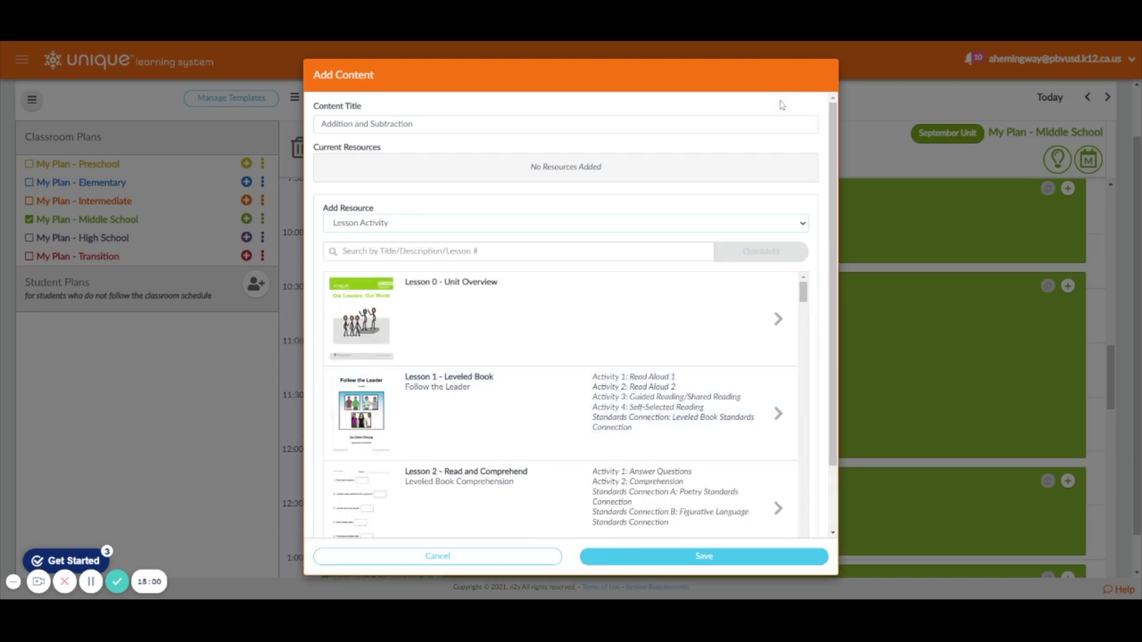
Look through the unit's lesson activities for math lessons covering addition and subtraction.
scroll(849, 186, "down", 2)
scroll(594, 339, "down", 5)
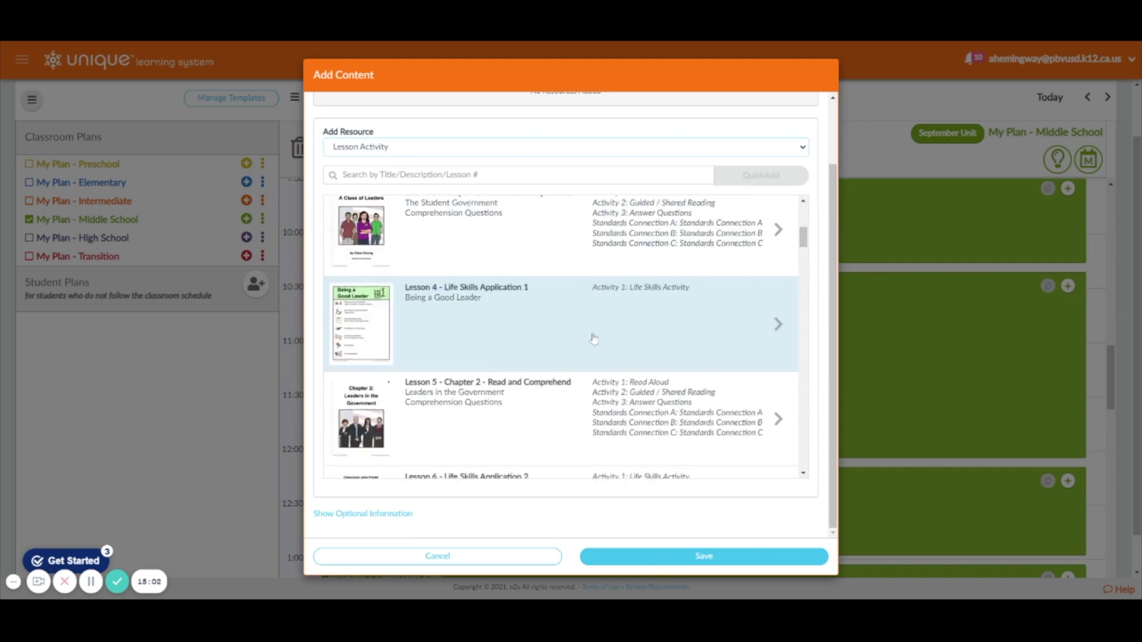
scroll(594, 336, "down", 6)
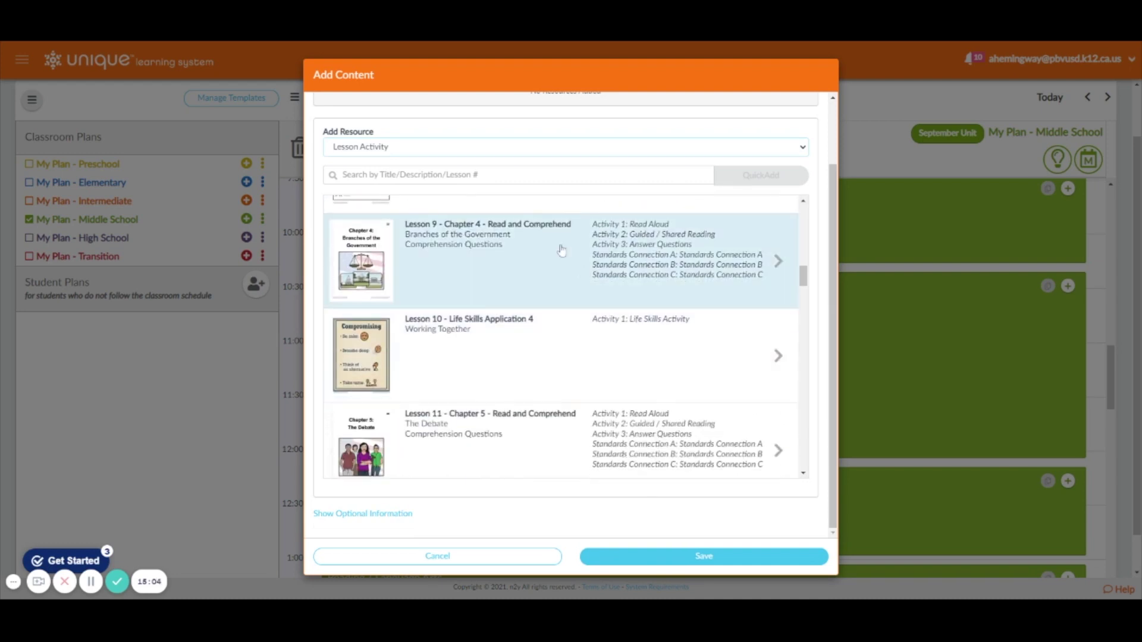
scroll(561, 250, "down", 10)
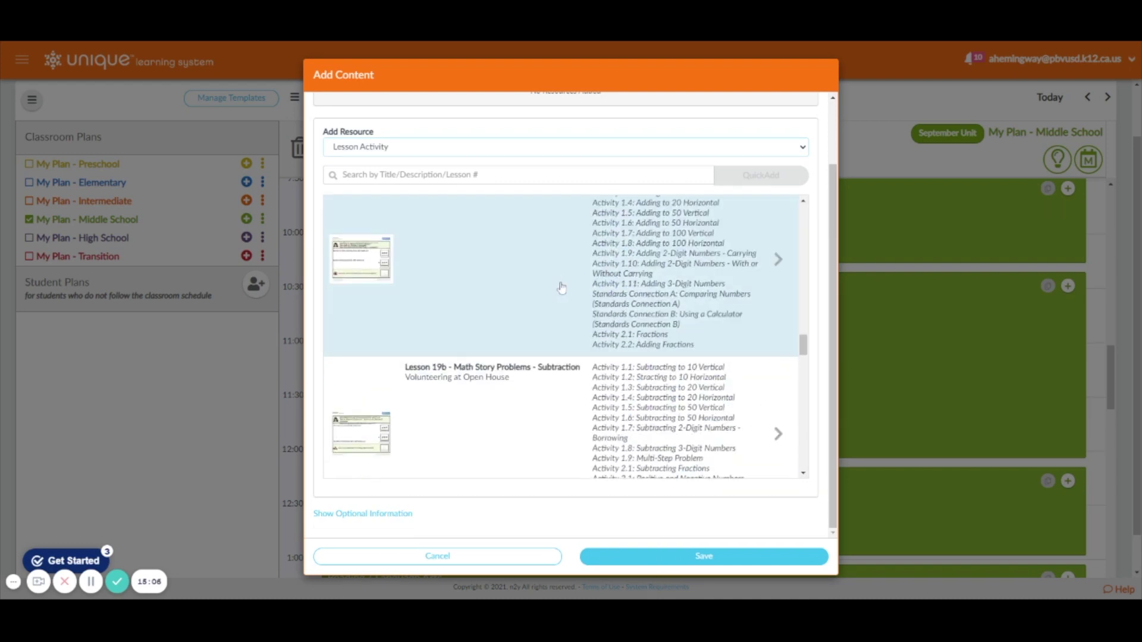
scroll(561, 287, "up", 3)
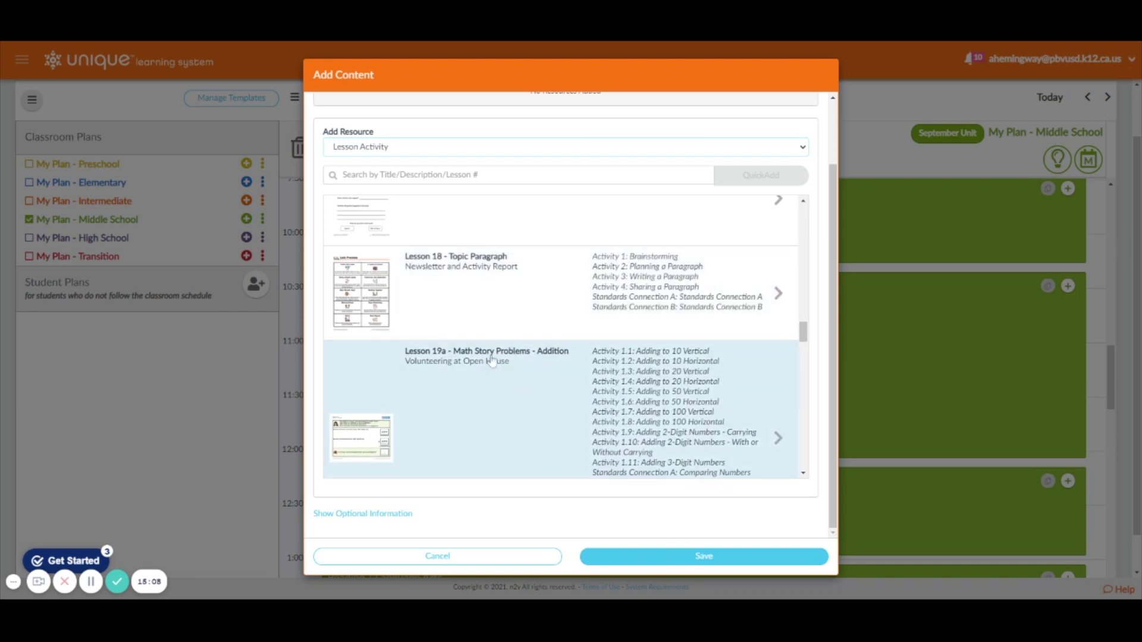
scroll(475, 350, "down", 4)
scroll(562, 333, "up", 3)
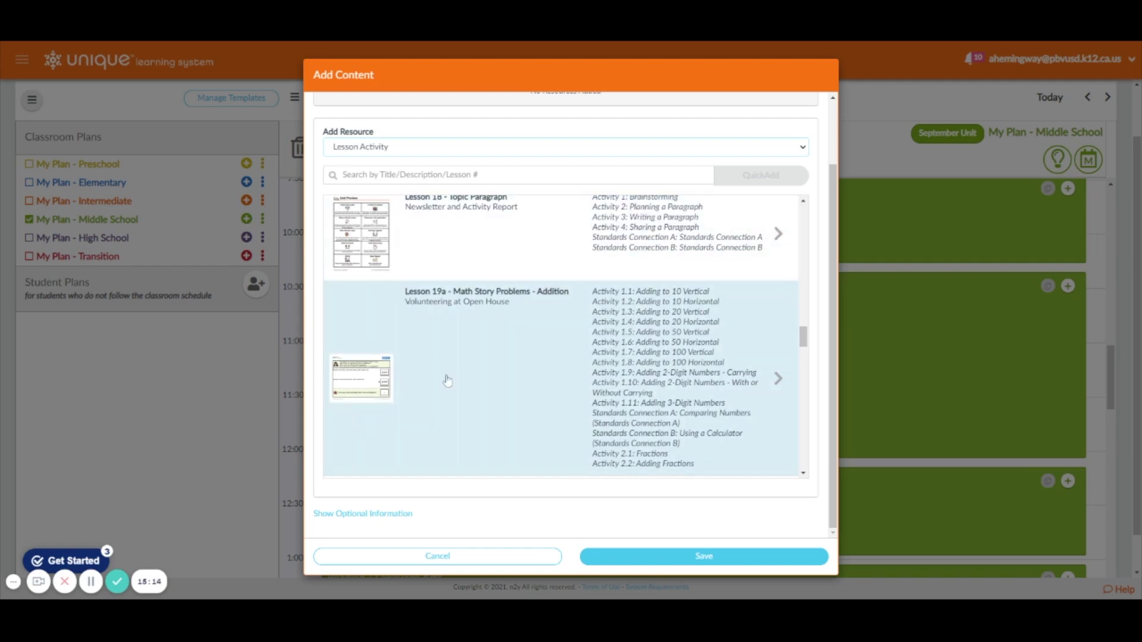
scroll(446, 377, "down", 4)
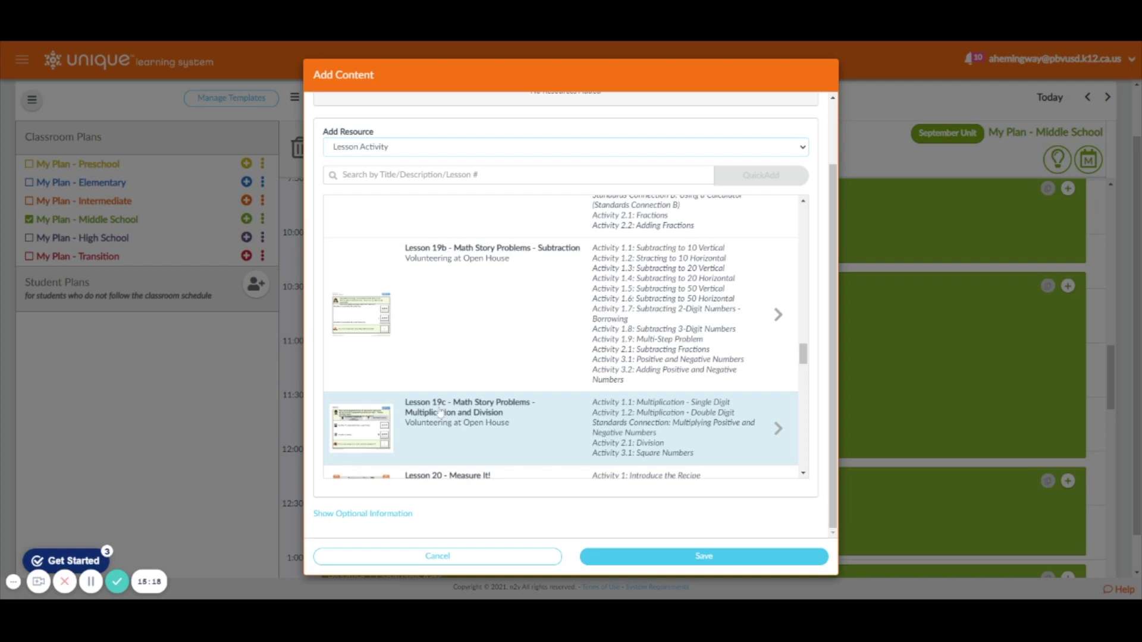
scroll(461, 425, "down", 3)
scroll(426, 371, "up", 5)
scroll(426, 371, "up", 2)
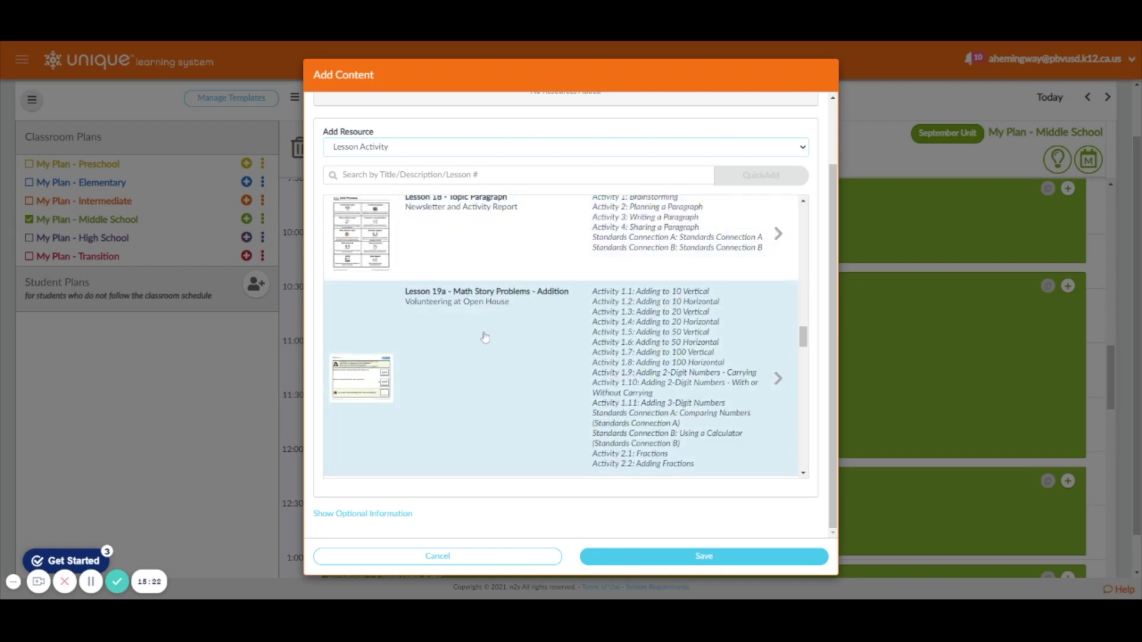
Add Activity 1.1: Adding to 10 Vertical from Lesson 19a - Math Story Problems - Addition as a resource.
left_click(428, 336)
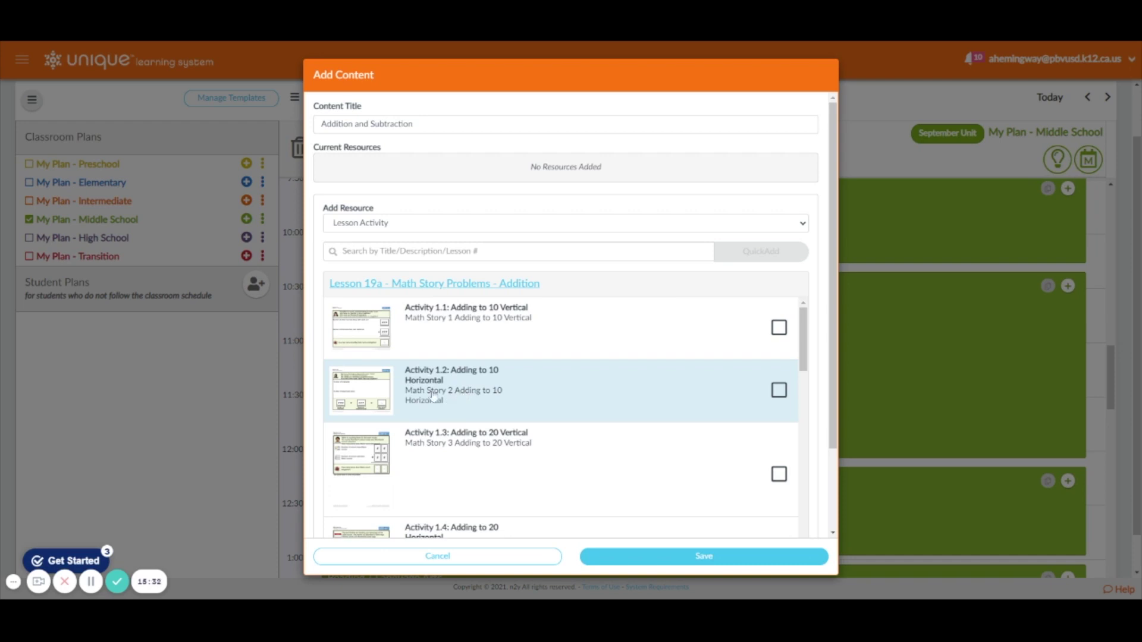
scroll(424, 395, "down", 1)
scroll(424, 395, "up", 1)
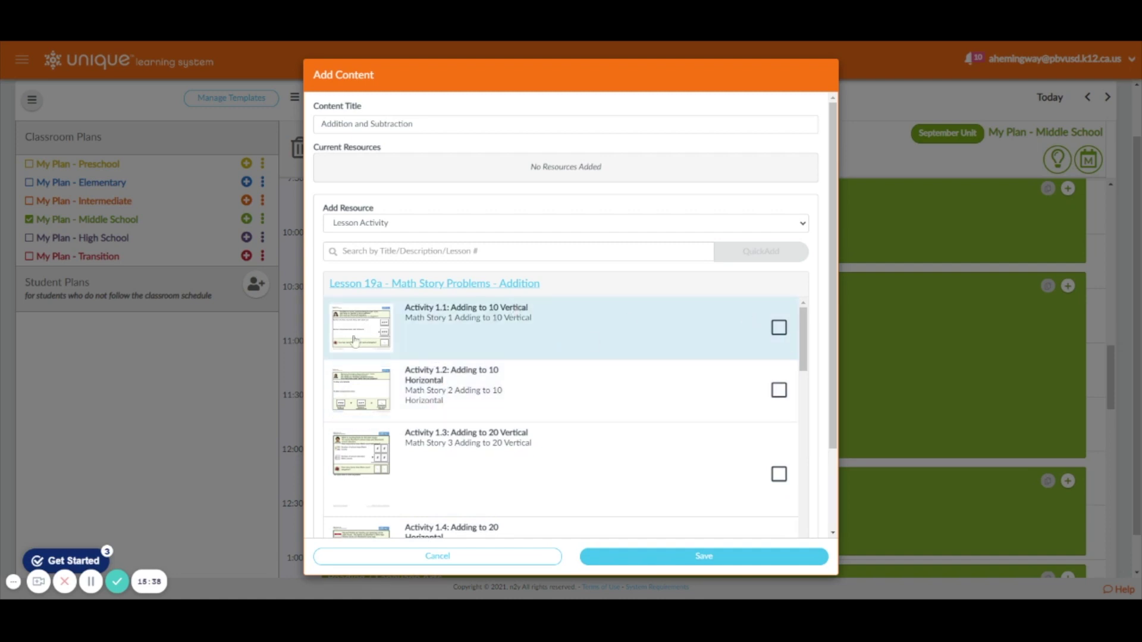
left_click(780, 329)
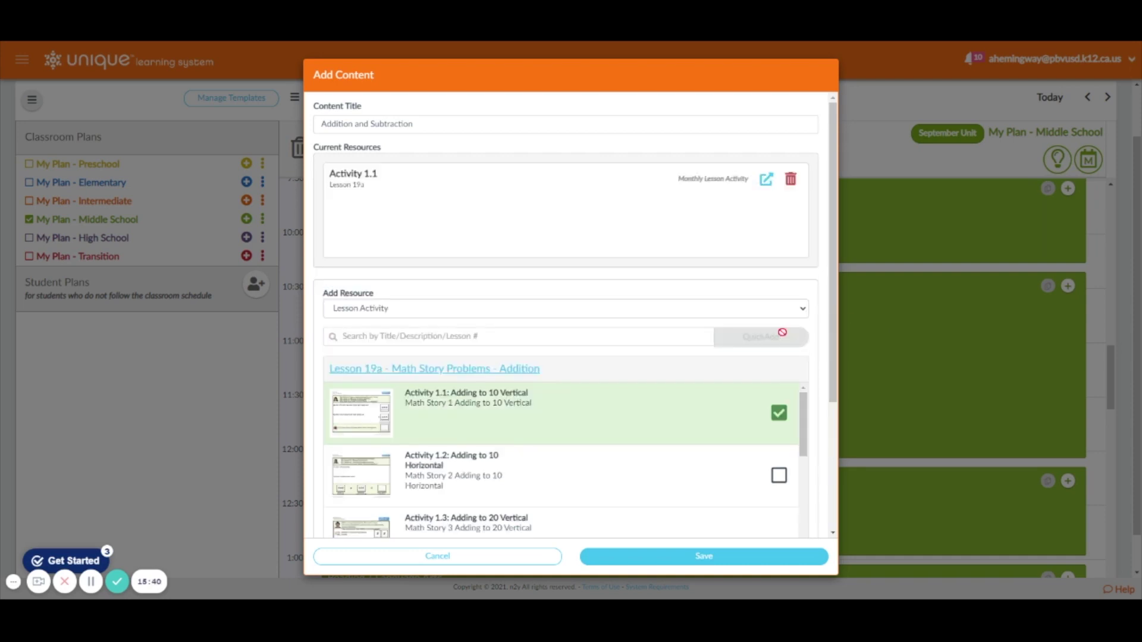
Add Activity 1.3: Adding to 20 Vertical from Lesson 19a - Math Story Problems - Addition as a resource.
scroll(463, 277, "down", 2)
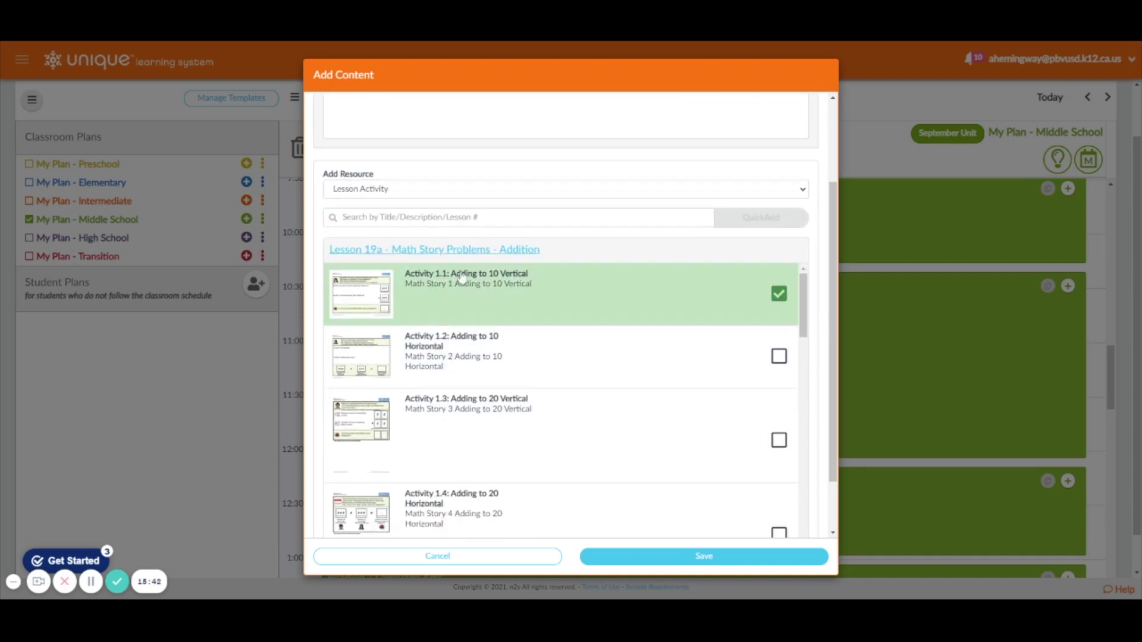
scroll(506, 404, "down", 1)
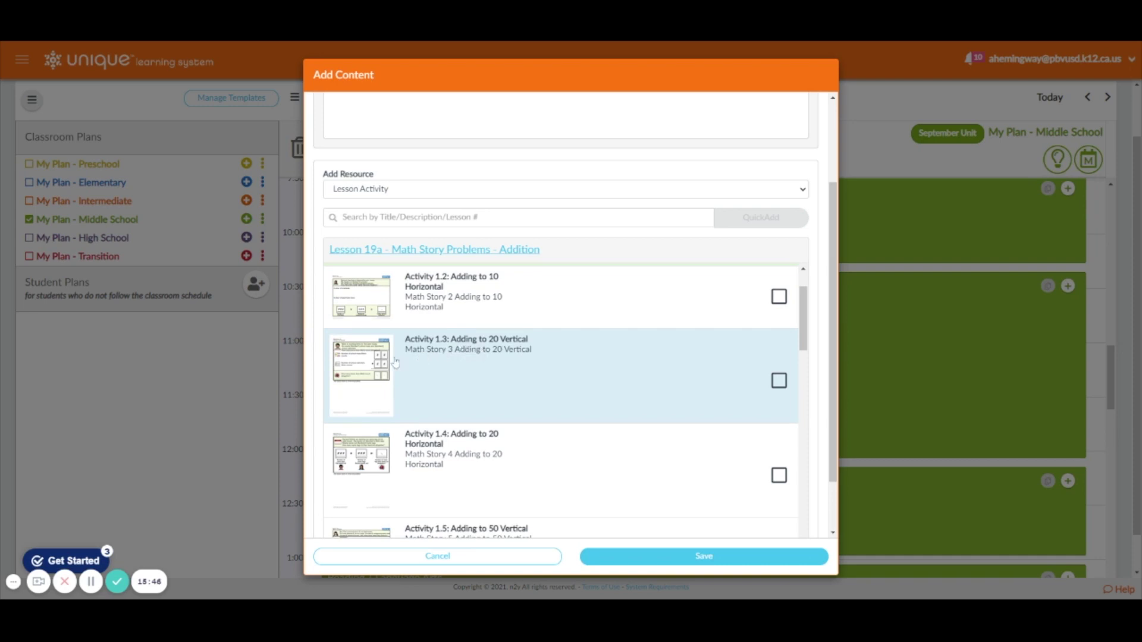
left_click(778, 380)
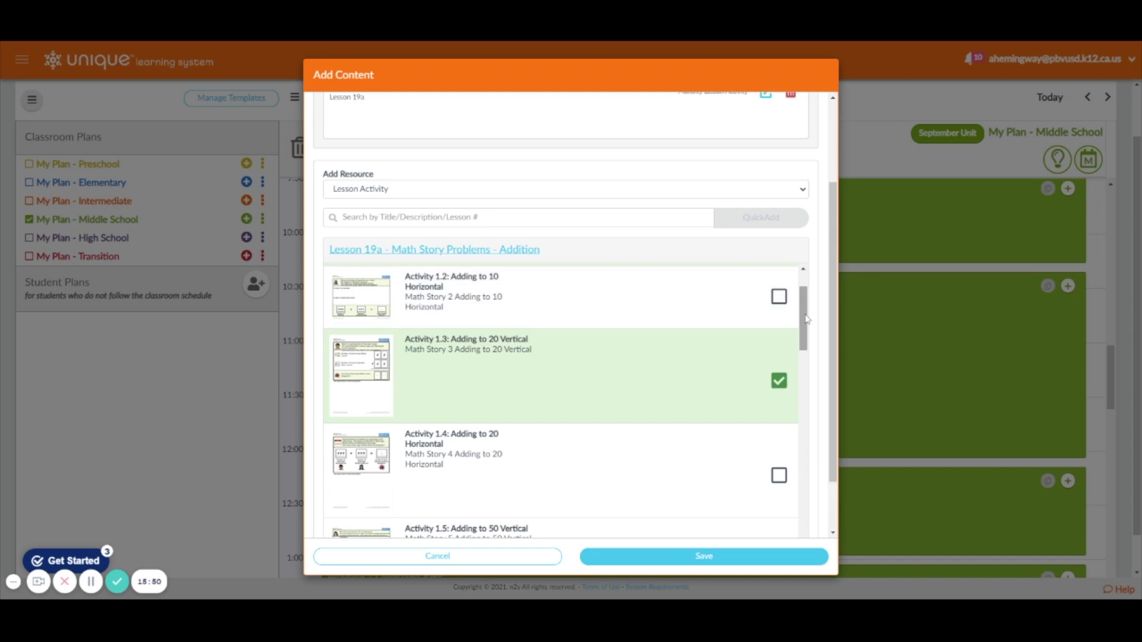
Look through the remaining activities of Lesson 19a and check the current resources of the Math content.
scroll(571, 252, "down", 1)
scroll(710, 423, "down", 3)
scroll(709, 423, "down", 5)
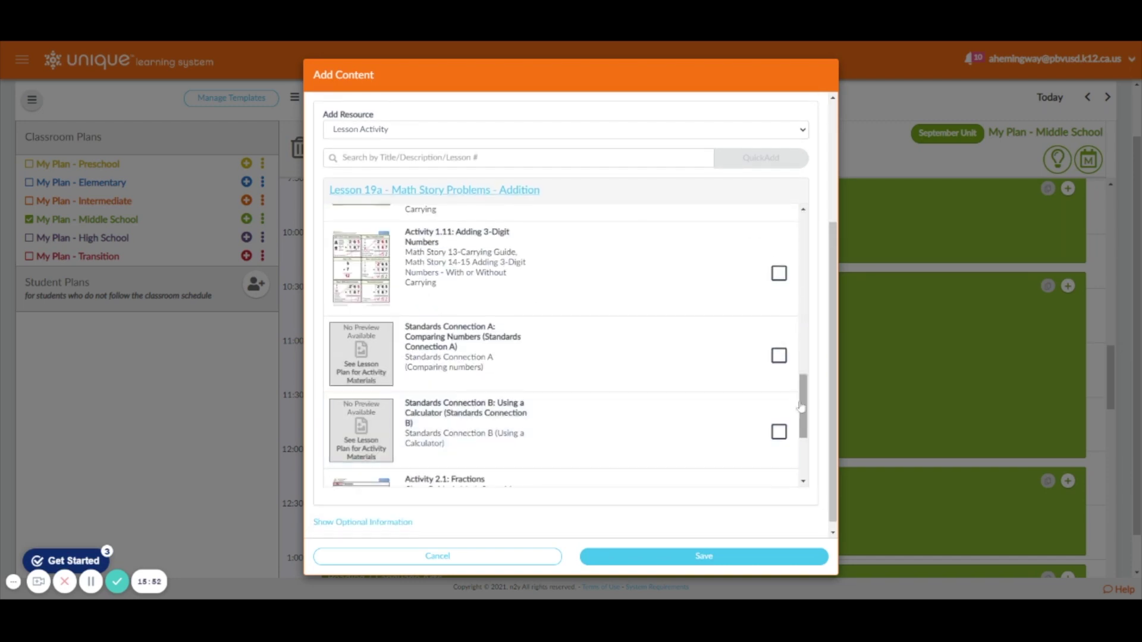
scroll(803, 427, "down", 1)
scroll(803, 427, "down", 1)
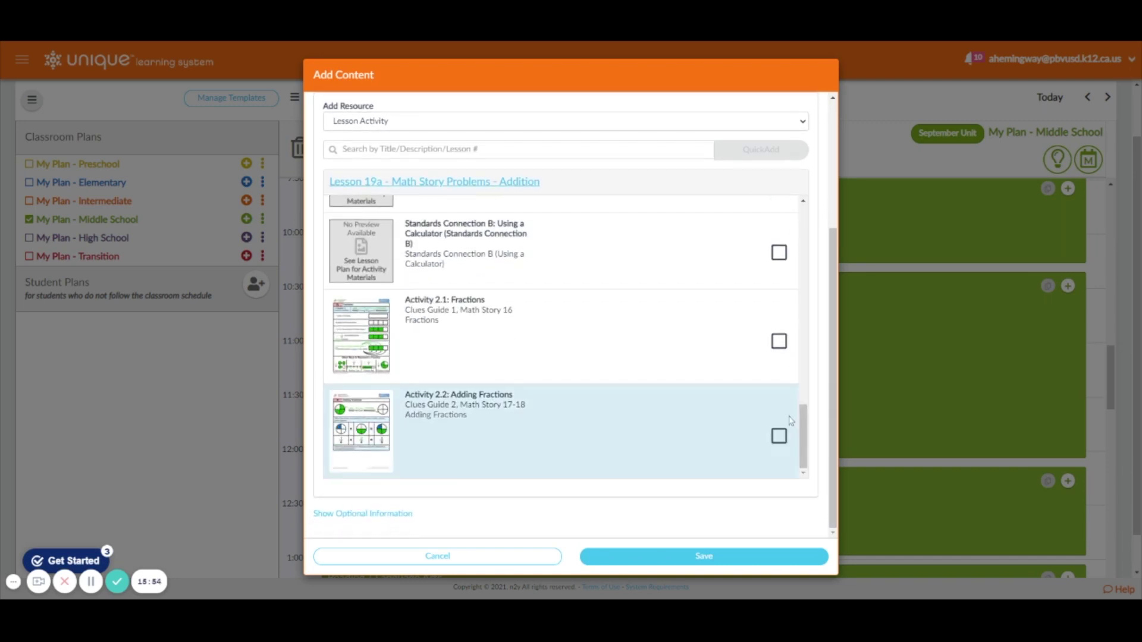
scroll(543, 357, "up", 5)
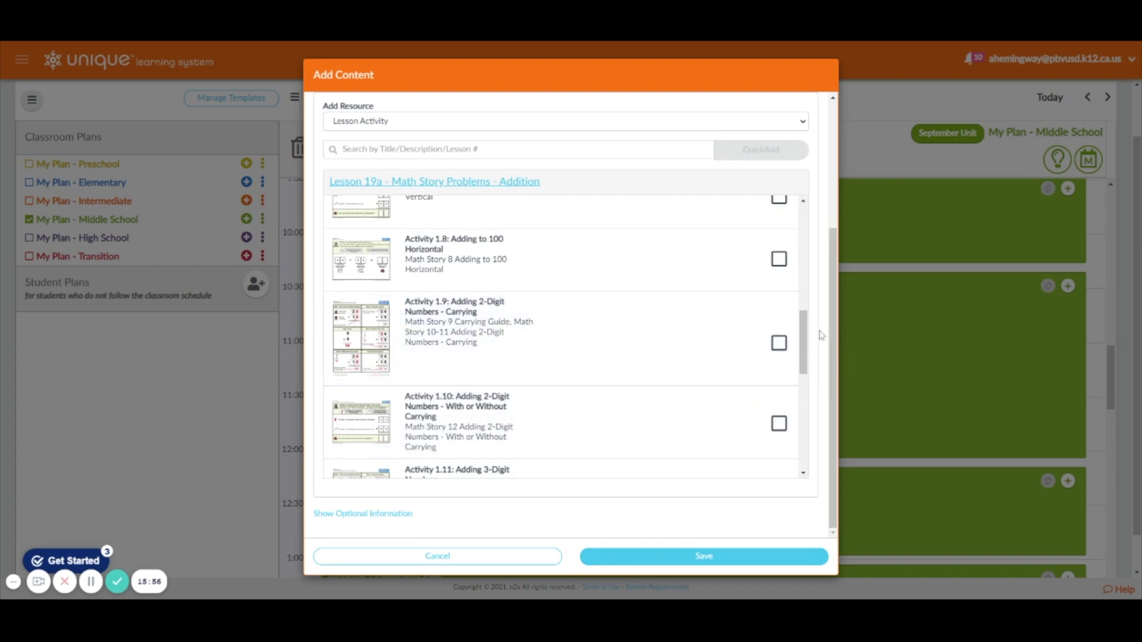
scroll(825, 342, "up", 3)
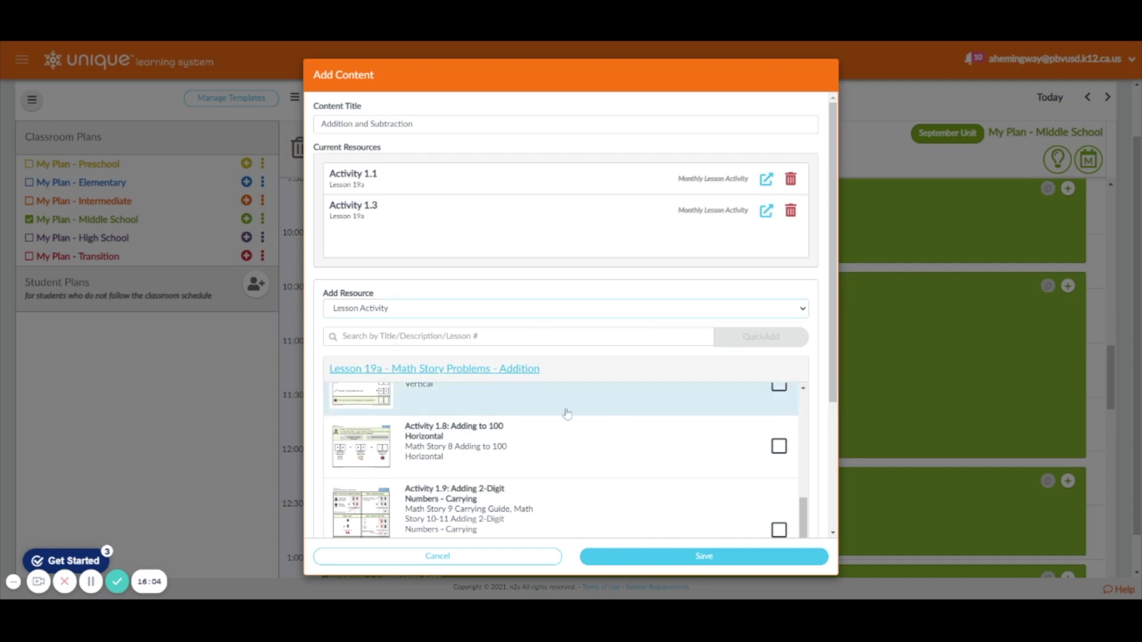
scroll(409, 383, "up", 5)
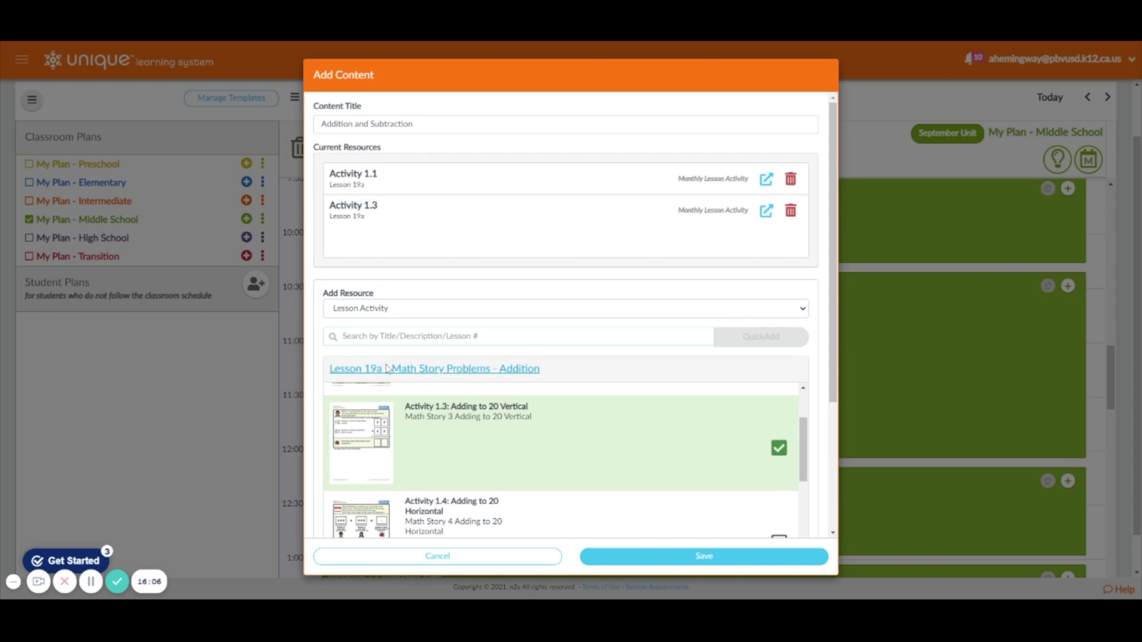
Add Activity 1.1: Subtracting to 10 Vertical and Activity 1.3: Subtracting to 20 Vertical from Lesson 19b - Math Story Problems - Subtraction.
left_click(390, 371)
scroll(558, 461, "down", 10)
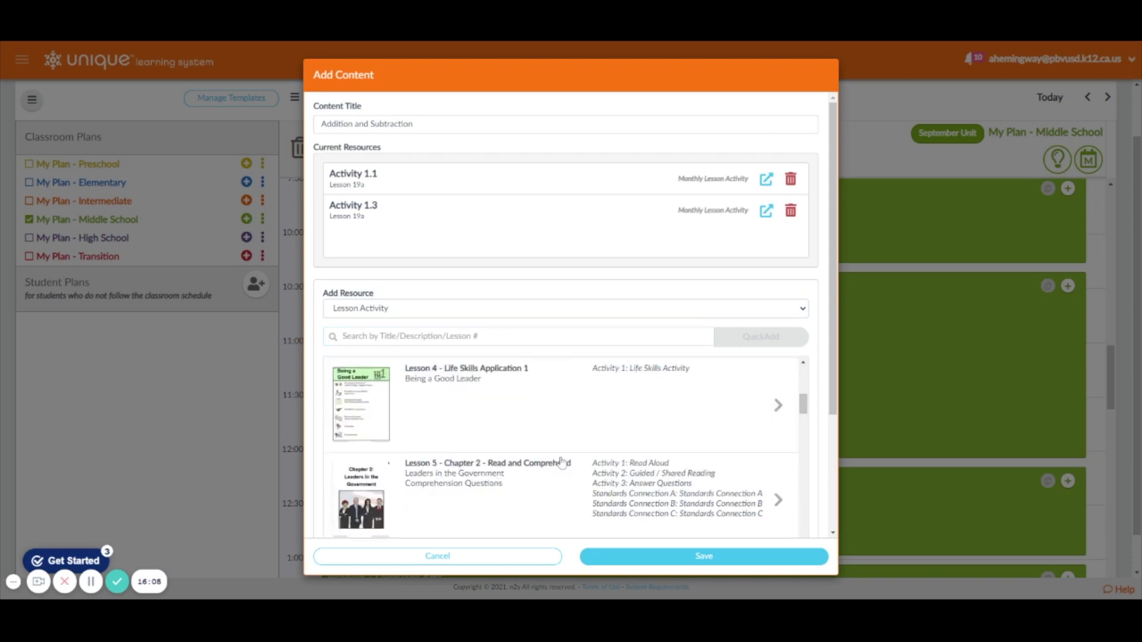
scroll(558, 461, "up", 3)
scroll(535, 458, "down", 10)
scroll(526, 463, "down", 5)
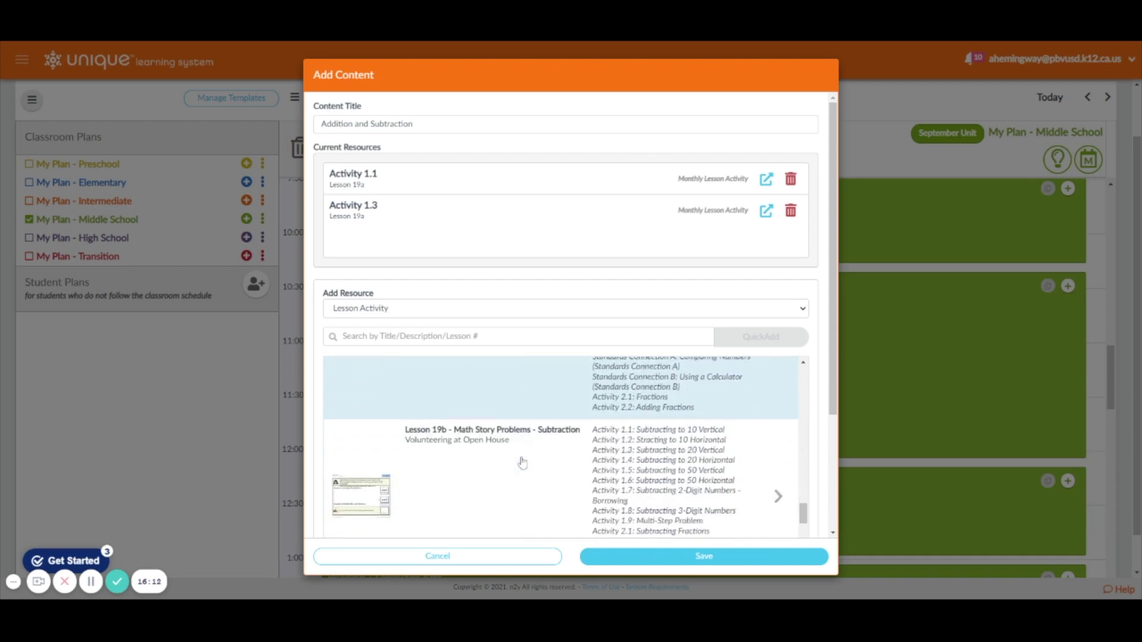
left_click(469, 441)
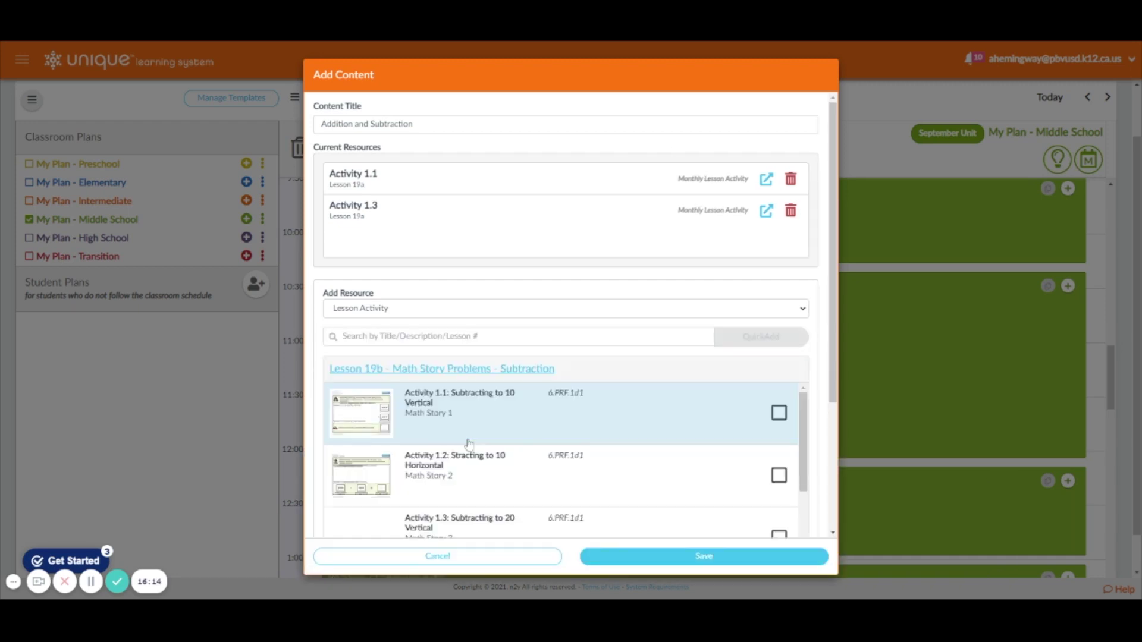
scroll(541, 352, "down", 2)
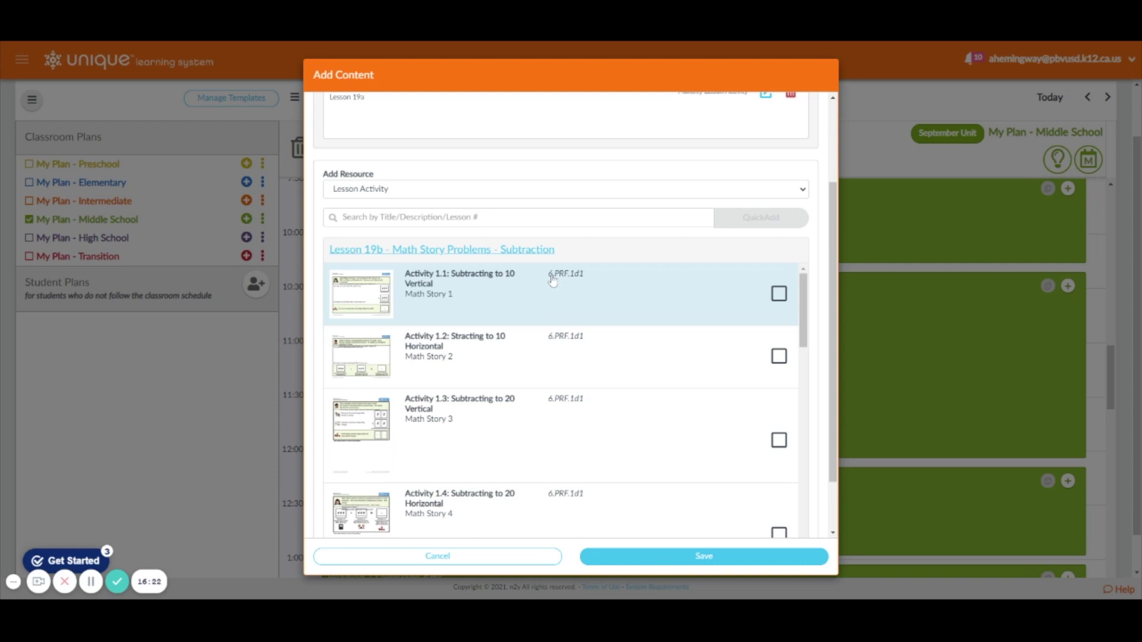
left_click(778, 294)
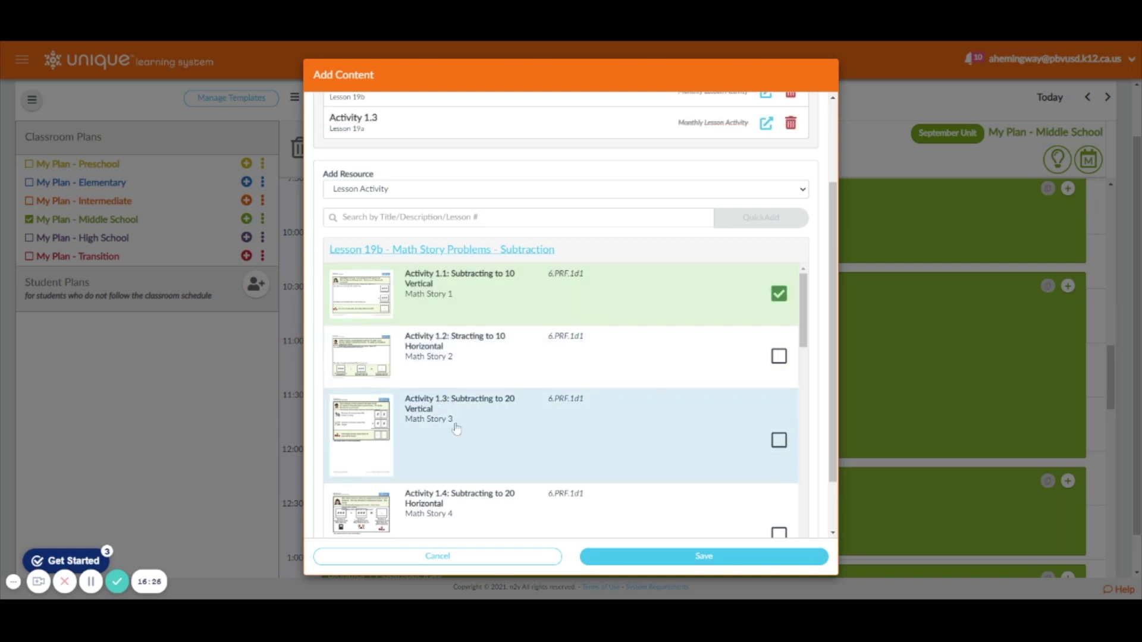
left_click(778, 440)
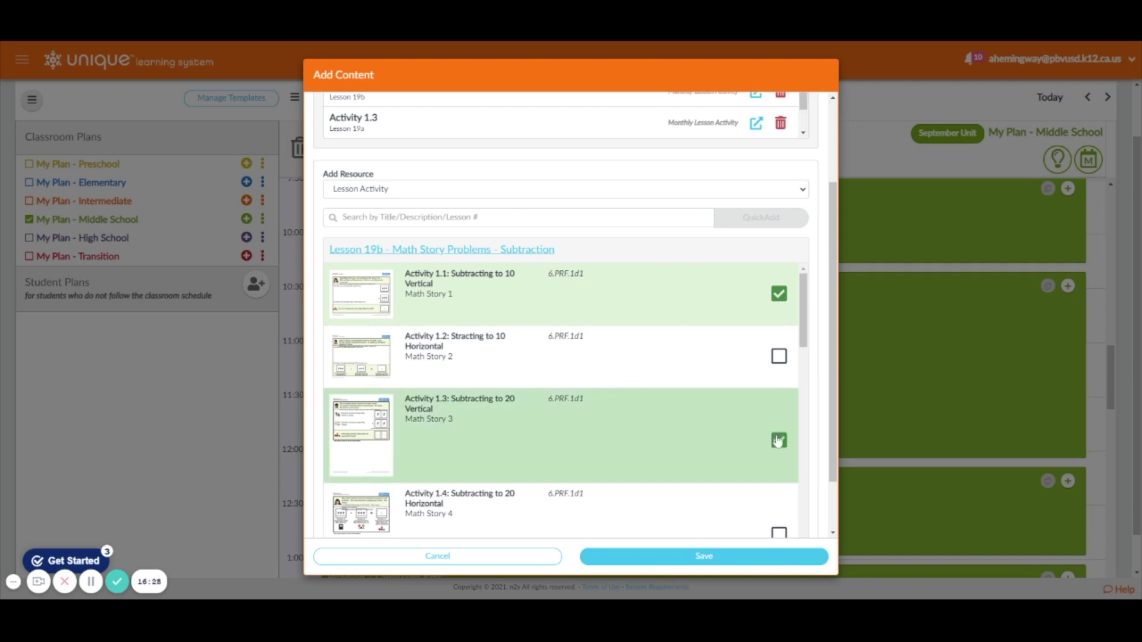
Review the current resources and save the "Addition and Subtraction" content to the Math block.
scroll(835, 370, "up", 3)
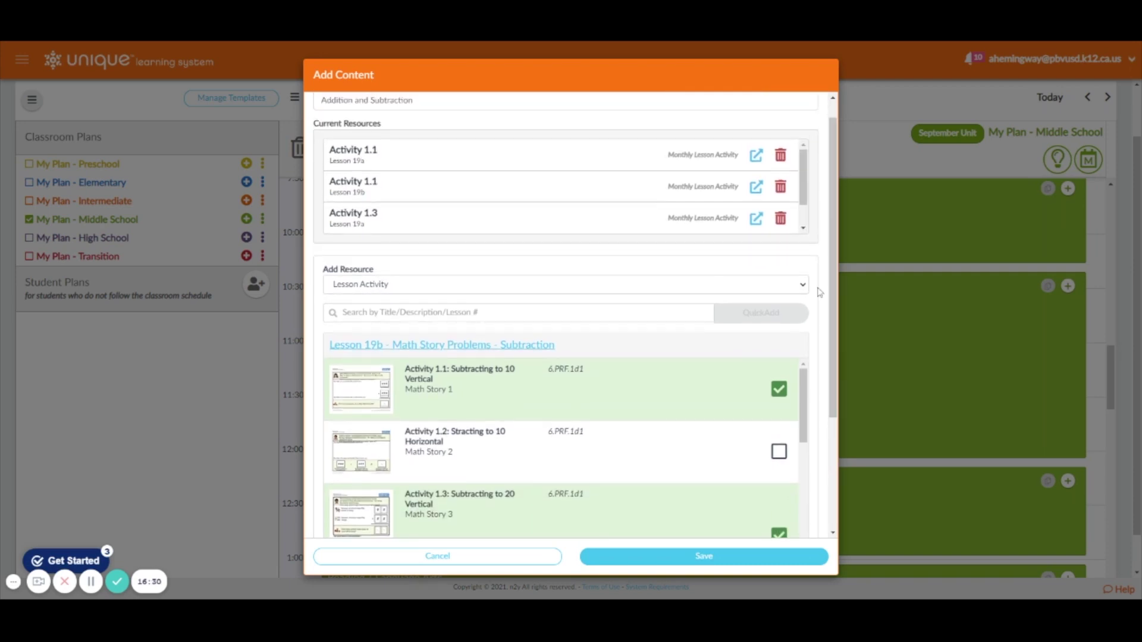
scroll(800, 204, "down", 1)
scroll(800, 204, "up", 1)
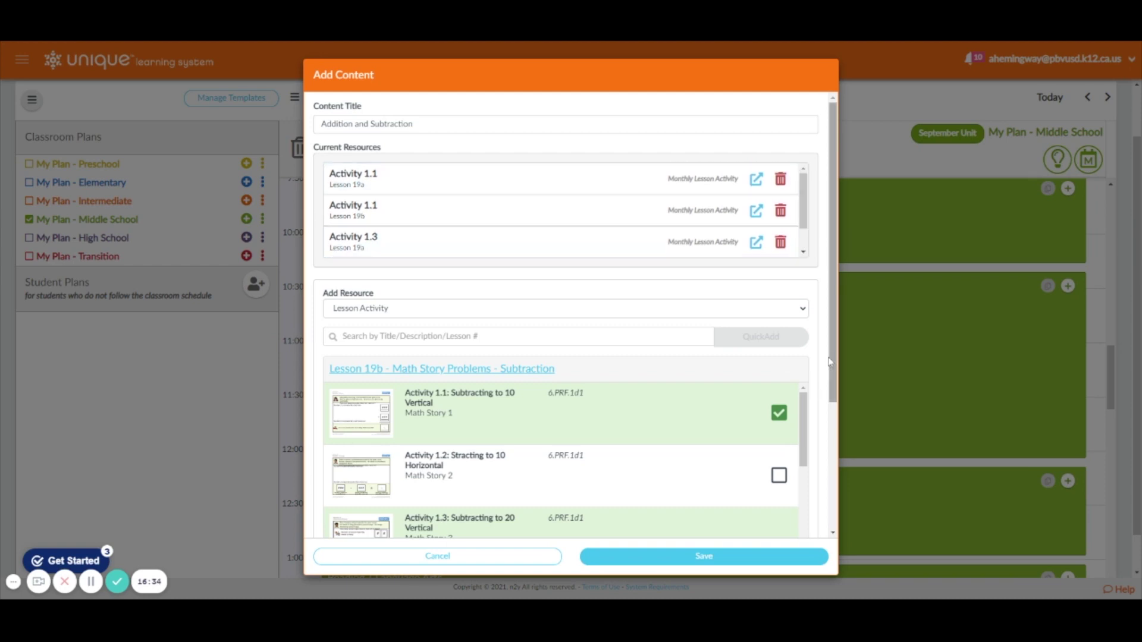
scroll(832, 361, "down", 5)
left_click(712, 562)
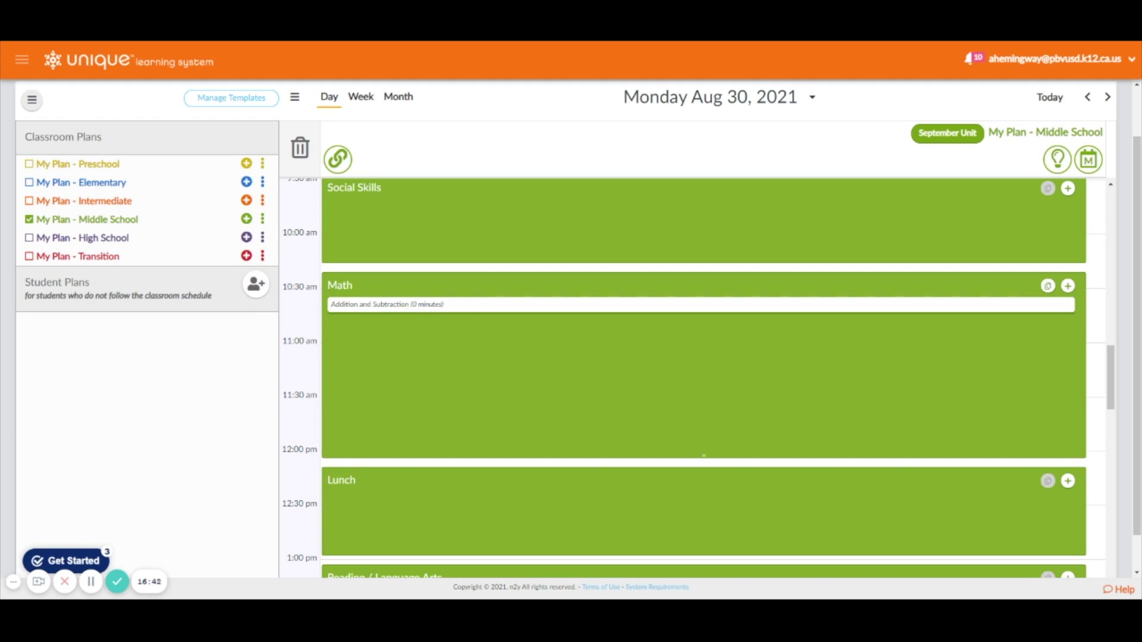
Start new content titled "Leveled Book and Vocabulary" for the Reading / Language Arts block, with Lesson Activity as the resource type.
scroll(525, 351, "down", 4)
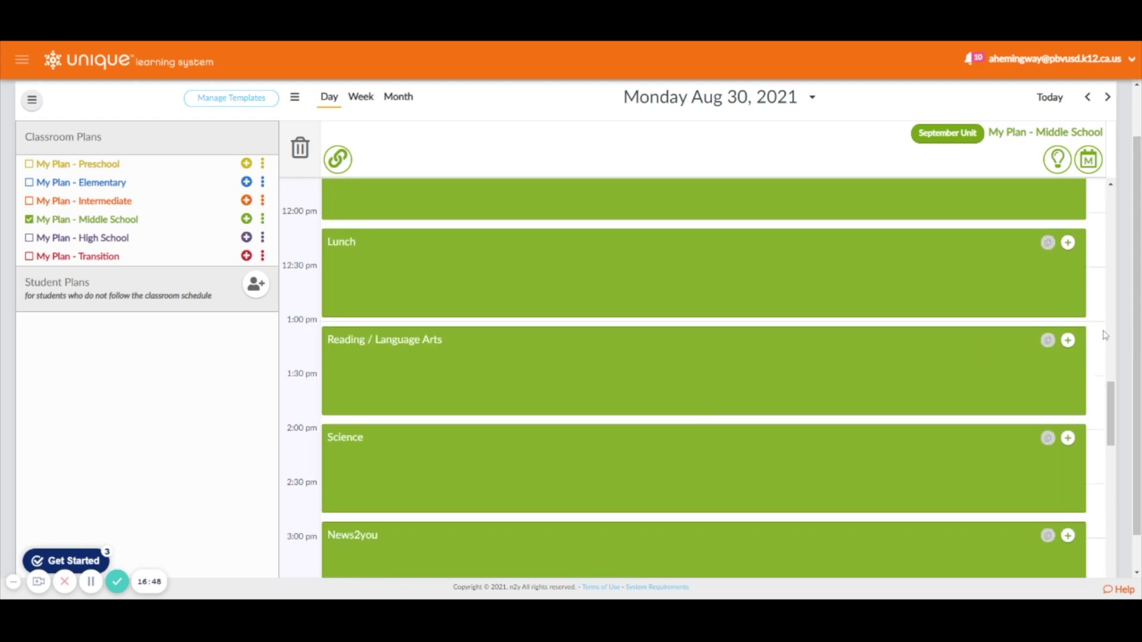
left_click(1069, 342)
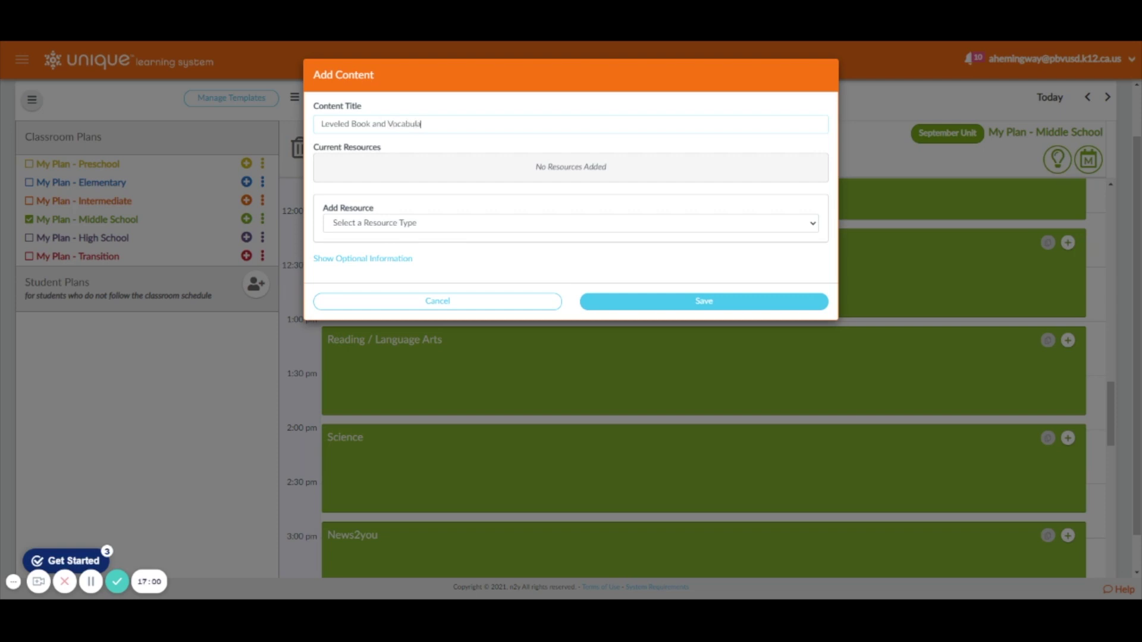
left_click(405, 238)
Add Activity 3.1: Defining Vocabulary, Group 1 from Lesson 15 - Word Study as a resource.
scroll(532, 357, "down", 10)
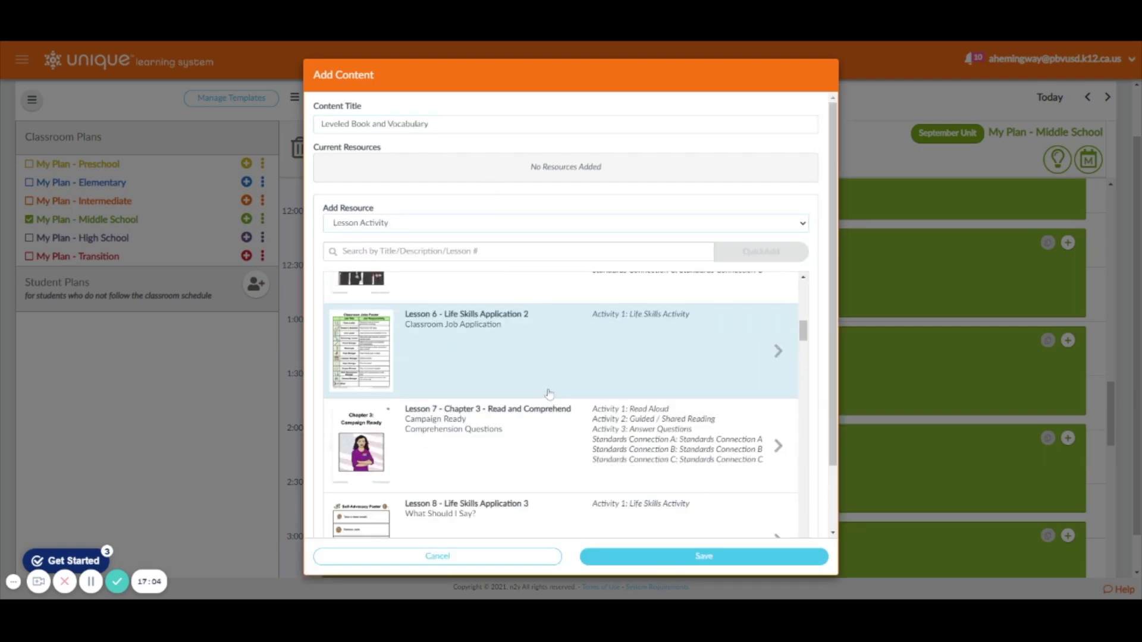
scroll(531, 384, "down", 8)
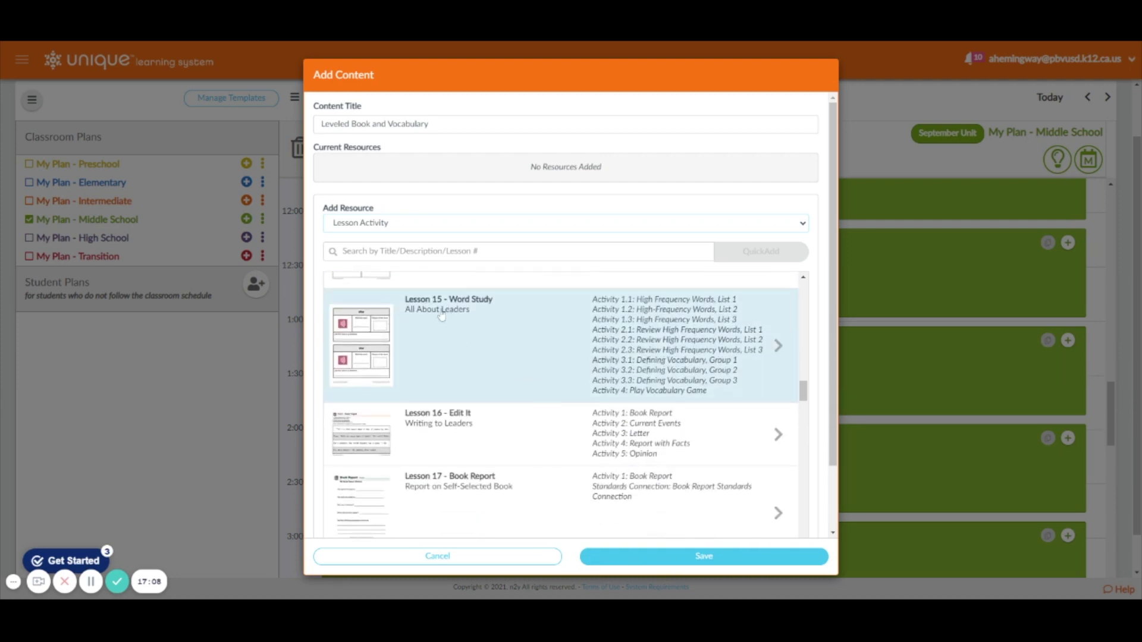
left_click(463, 320)
scroll(445, 357, "down", 1)
scroll(445, 356, "down", 3)
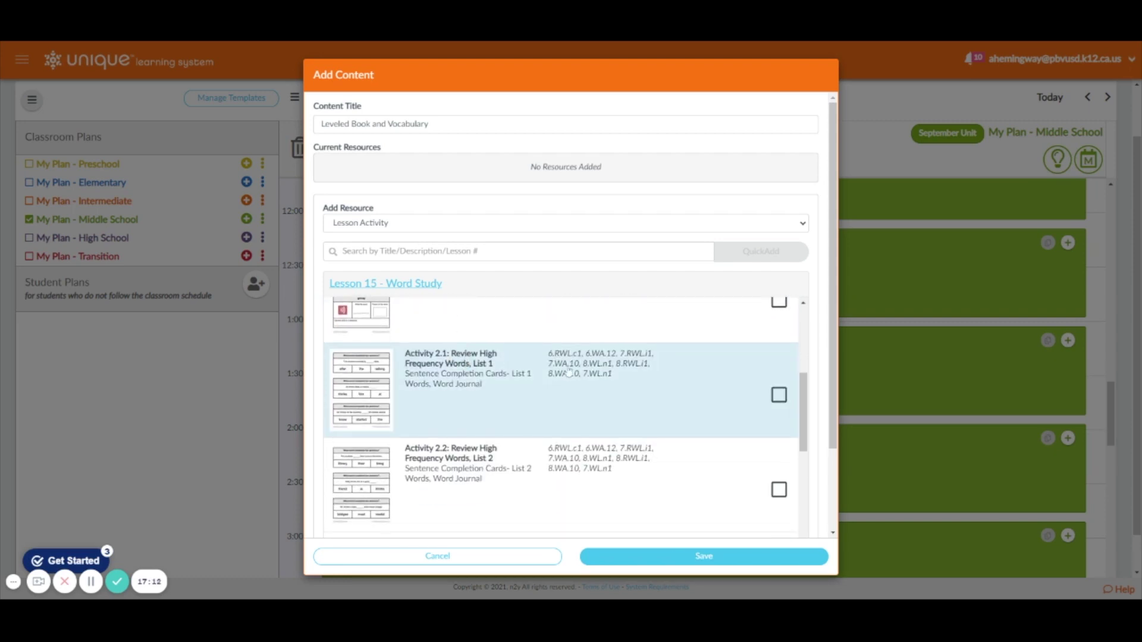
scroll(450, 370, "down", 3)
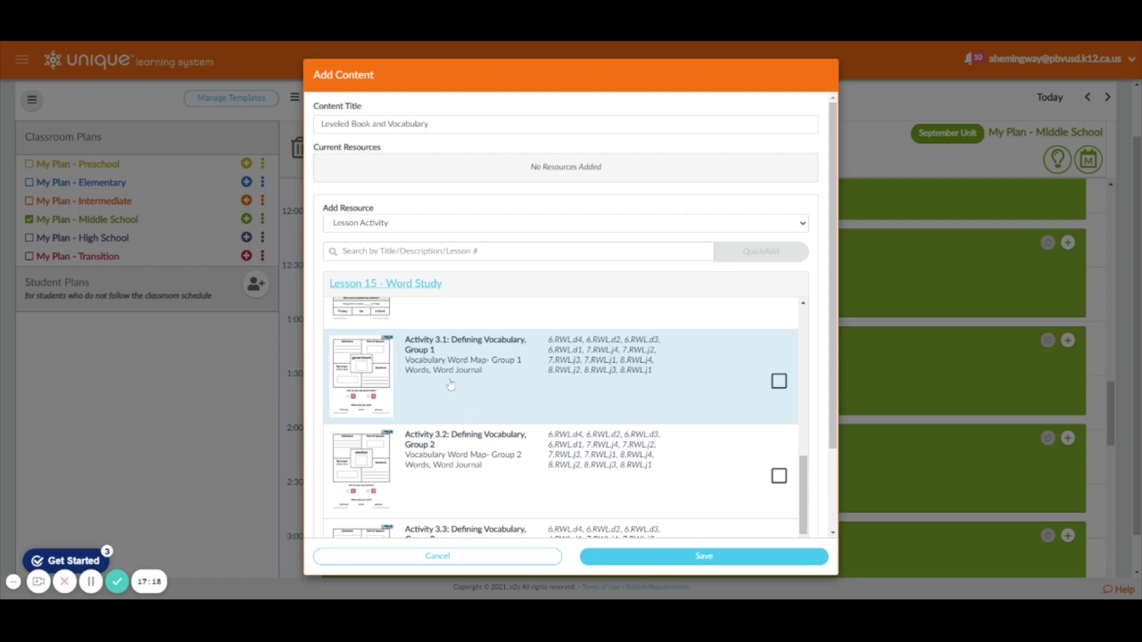
scroll(445, 379, "down", 5)
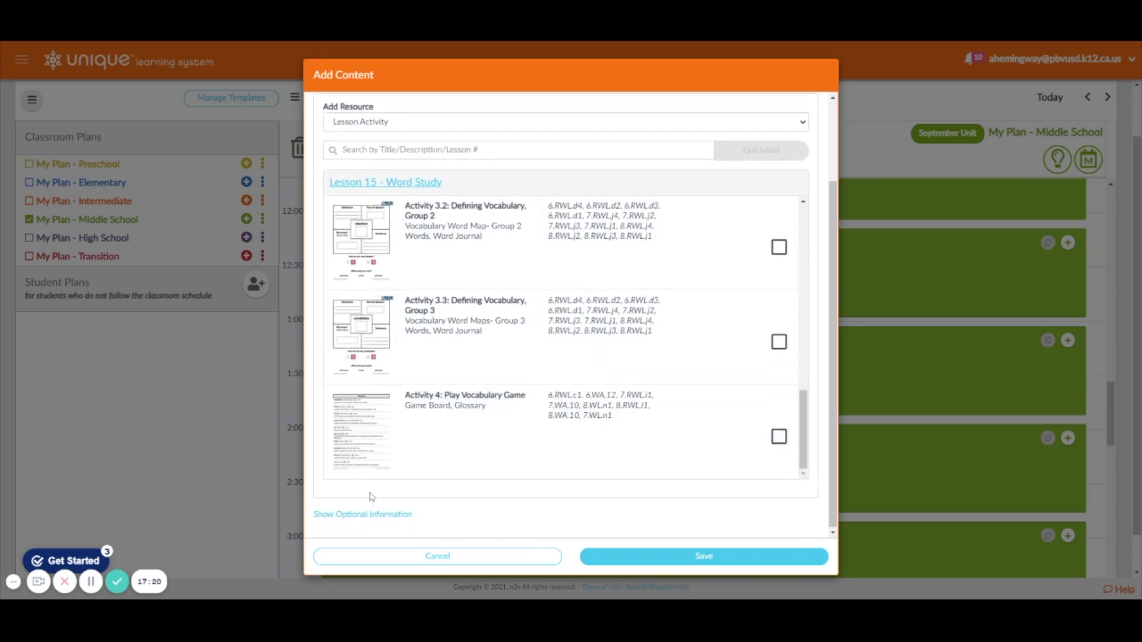
scroll(487, 425, "up", 5)
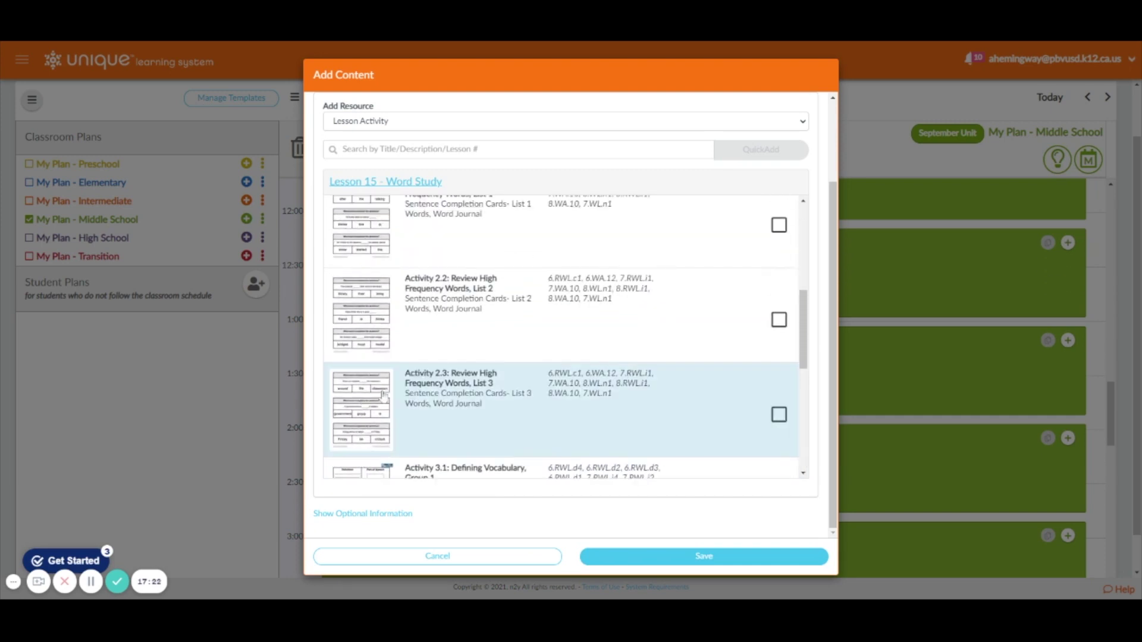
scroll(429, 325, "down", 2)
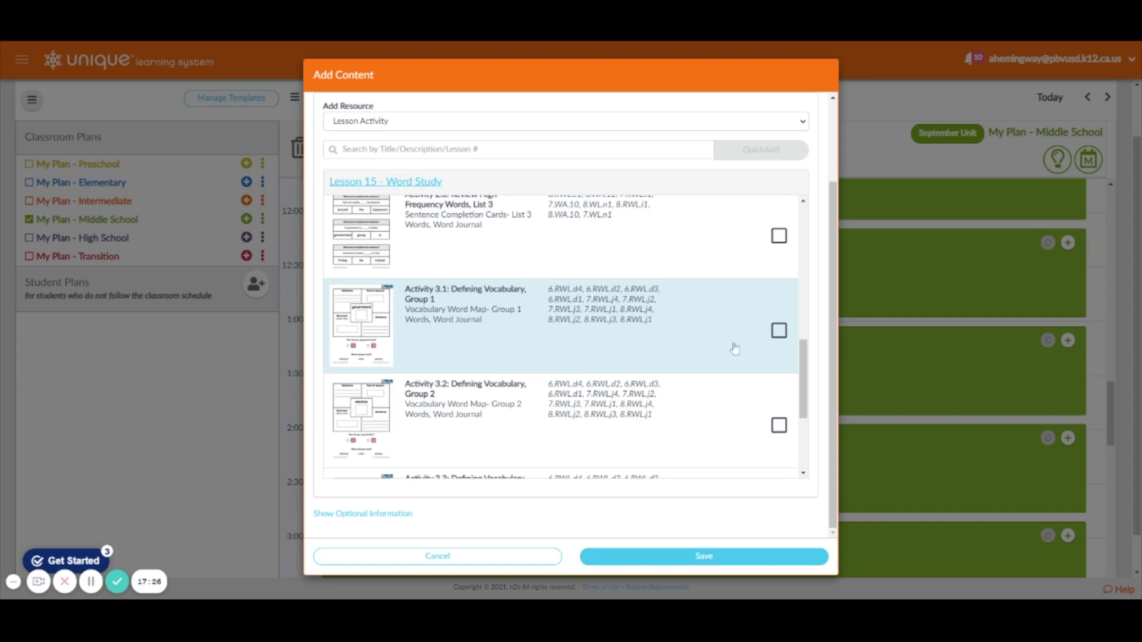
left_click(779, 330)
Add Activity 1.1: High Frequency Words, List 1 from Lesson 15 - Word Study as a resource.
scroll(432, 345, "down", 3)
scroll(406, 350, "up", 10)
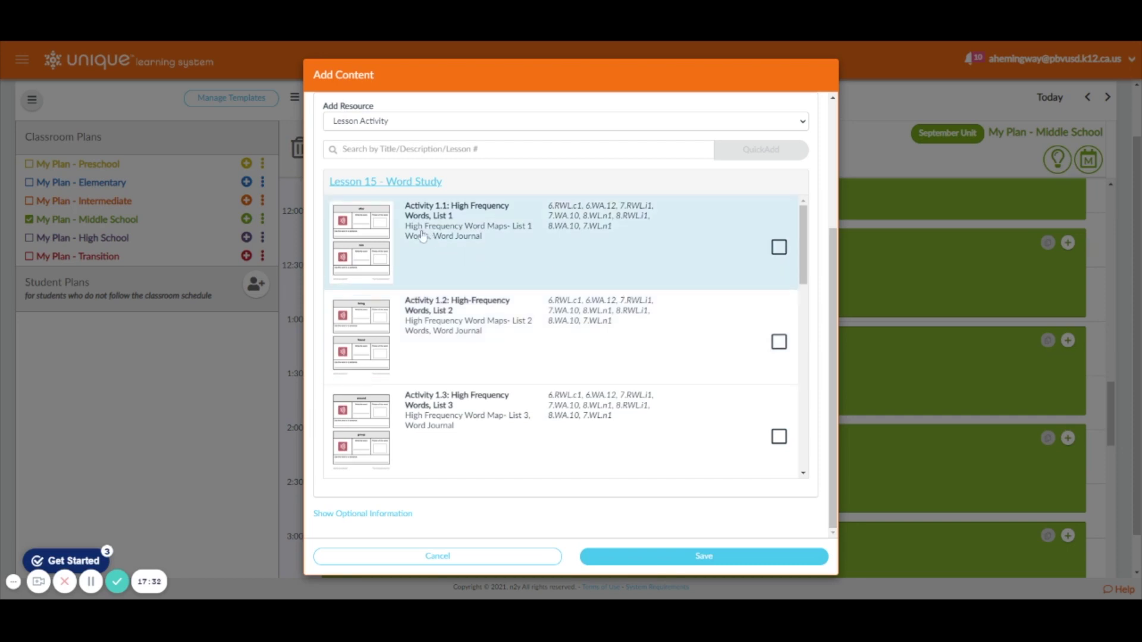
left_click(779, 248)
scroll(818, 287, "up", 3)
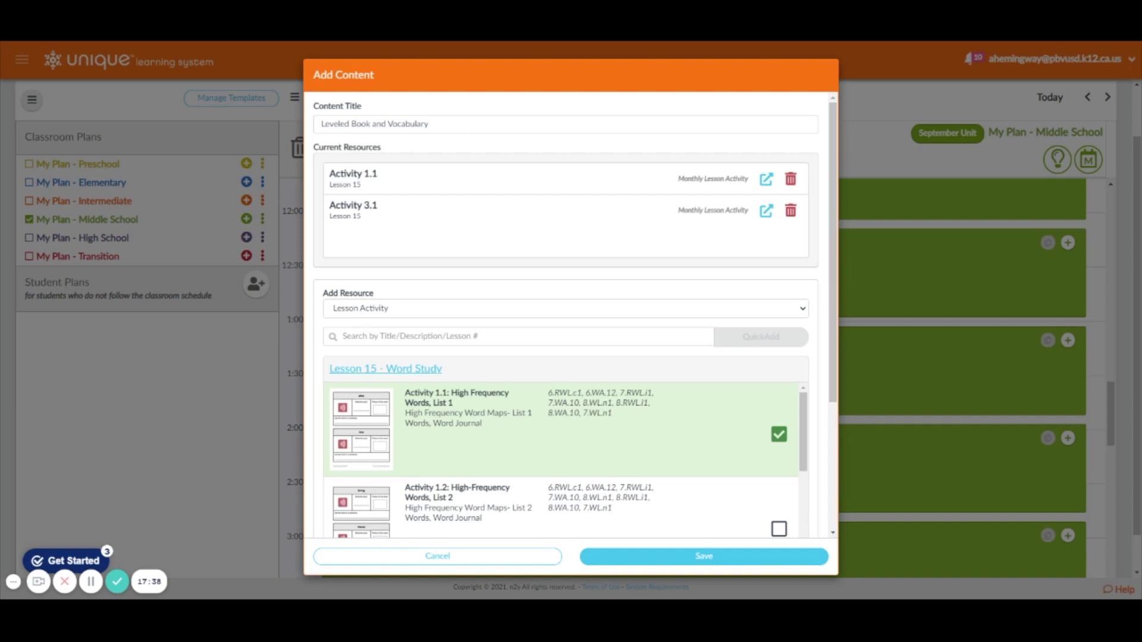
Return to the lesson list and add Activity 1: Read Aloud 1 from Lesson 1 - Leveled Book.
left_click(374, 370)
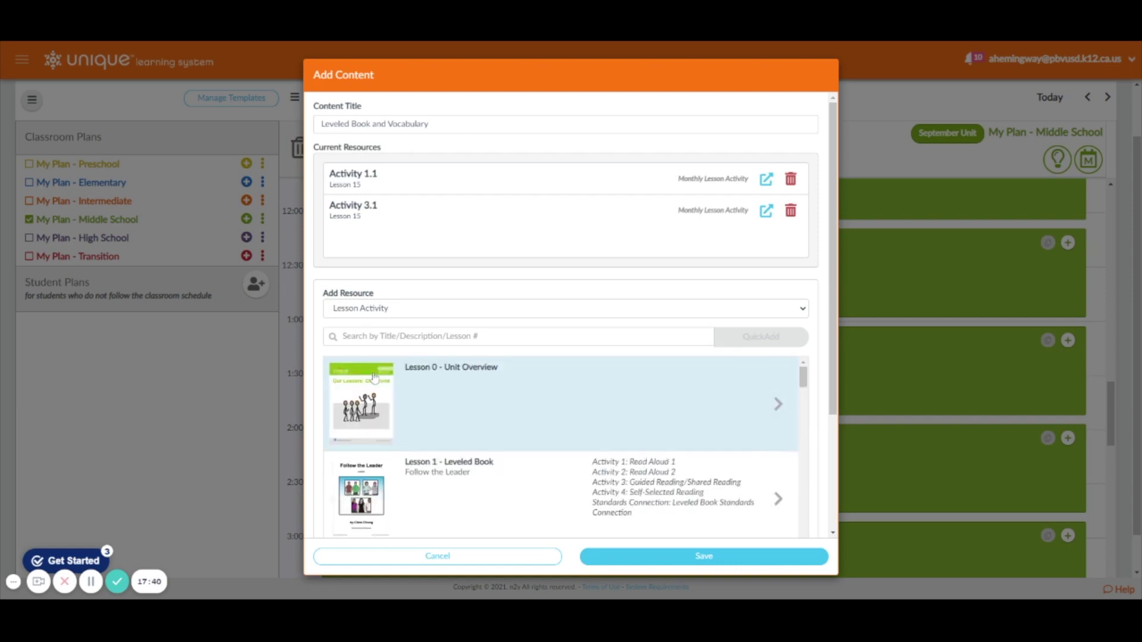
scroll(624, 478, "down", 2)
scroll(595, 476, "up", 2)
left_click(460, 420)
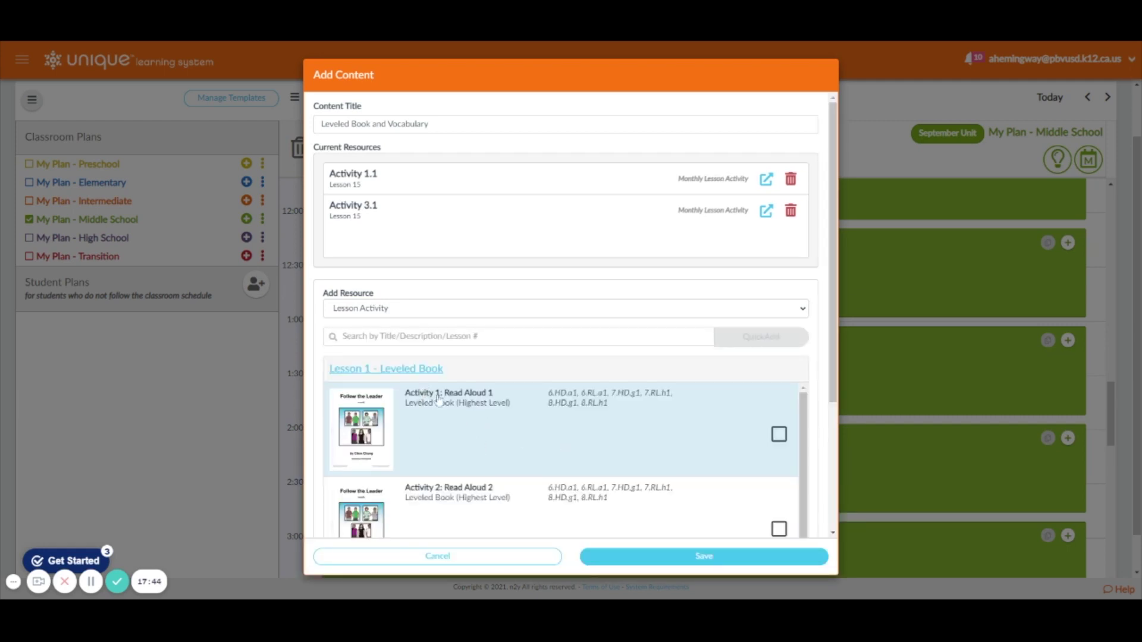
left_click(778, 434)
Add the Leveled Book Standards Connection from Lesson 1 and review the content's current resources.
scroll(836, 357, "down", 3)
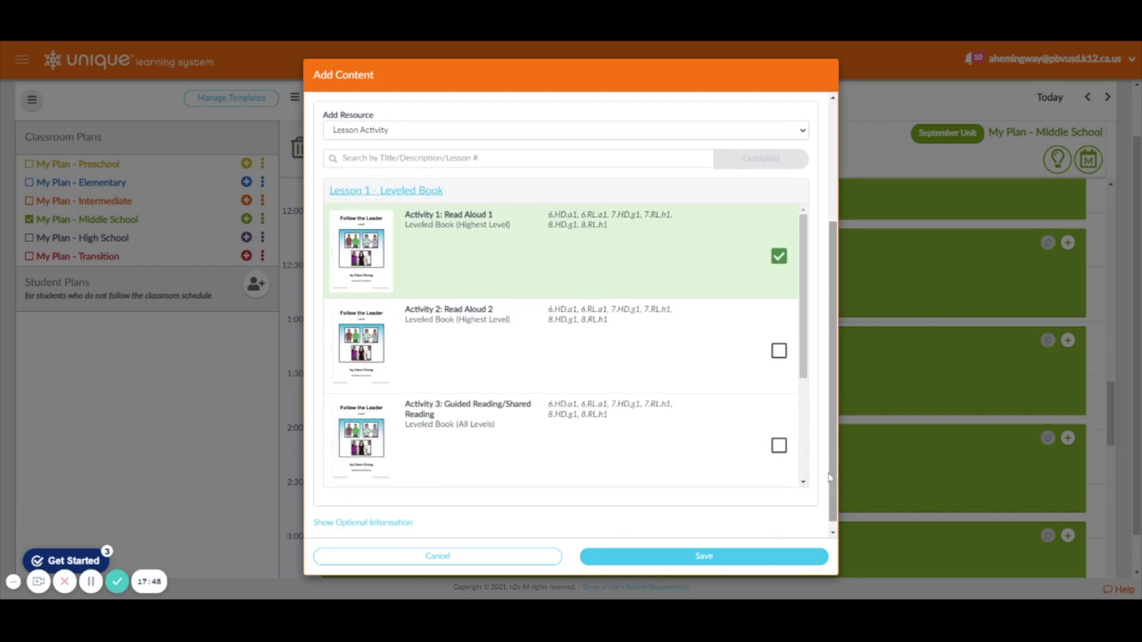
scroll(465, 270, "down", 3)
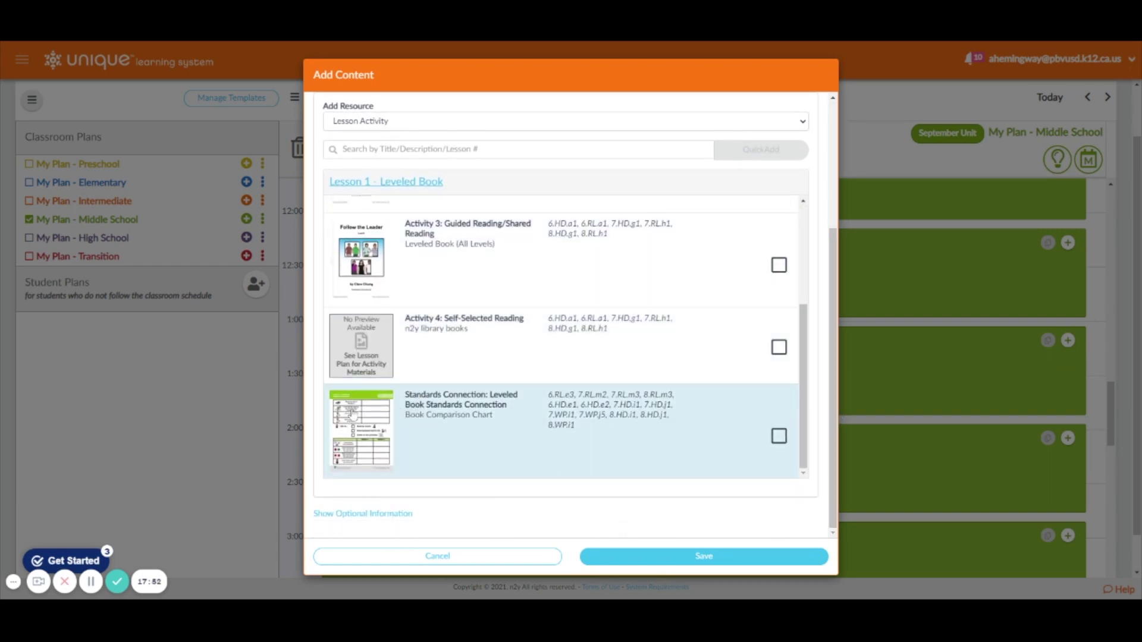
left_click(779, 437)
scroll(797, 357, "up", 5)
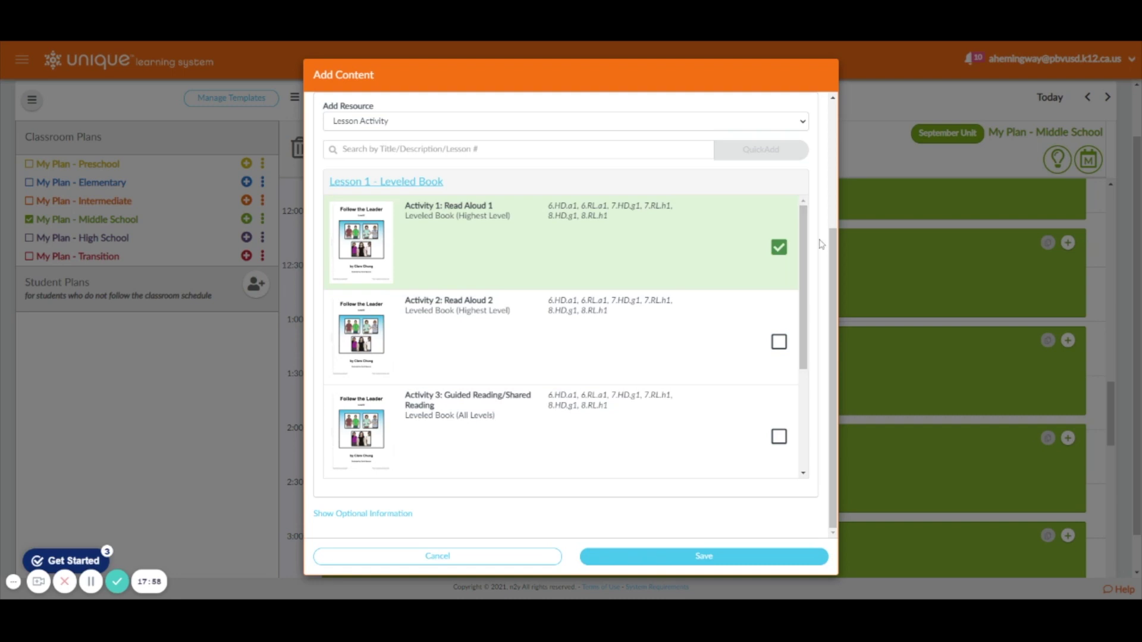
scroll(822, 244, "up", 3)
scroll(440, 235, "down", 1)
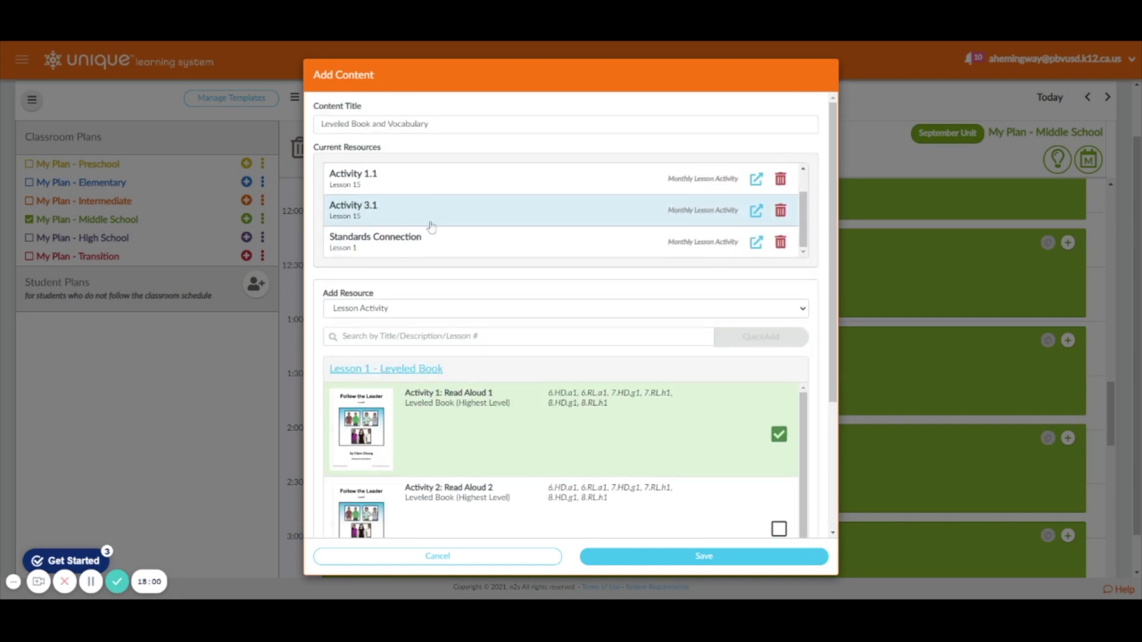
scroll(423, 222, "down", 2)
scroll(767, 233, "up", 2)
scroll(537, 250, "up", 1)
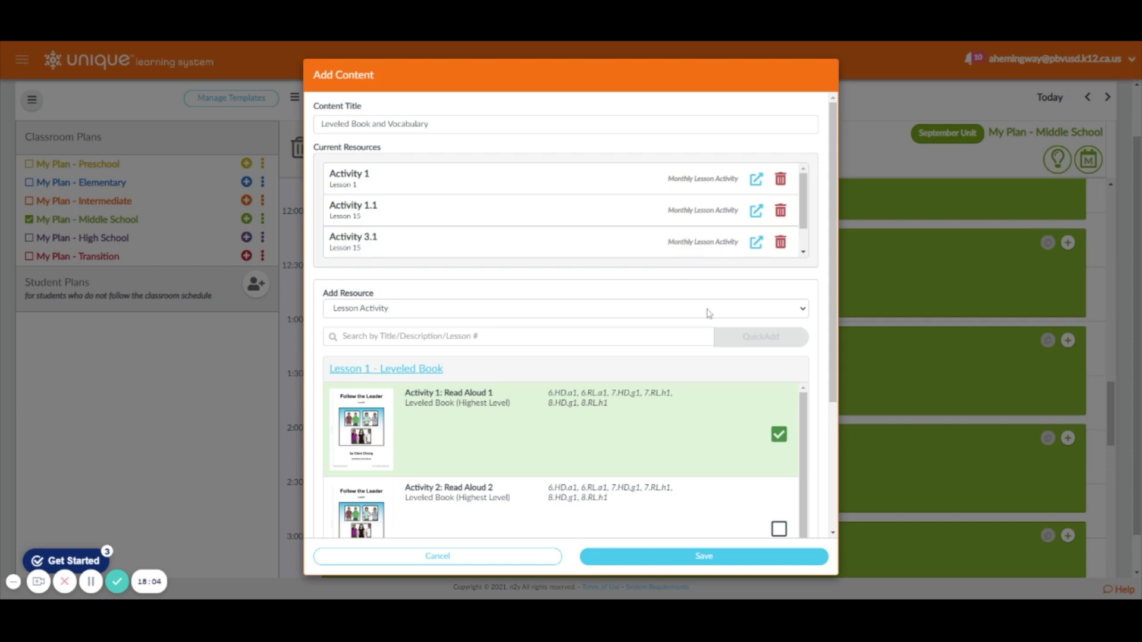
Save the Leveled Book and Vocabulary content to the Reading / Language Arts block and look over the day's schedule.
left_click(702, 556)
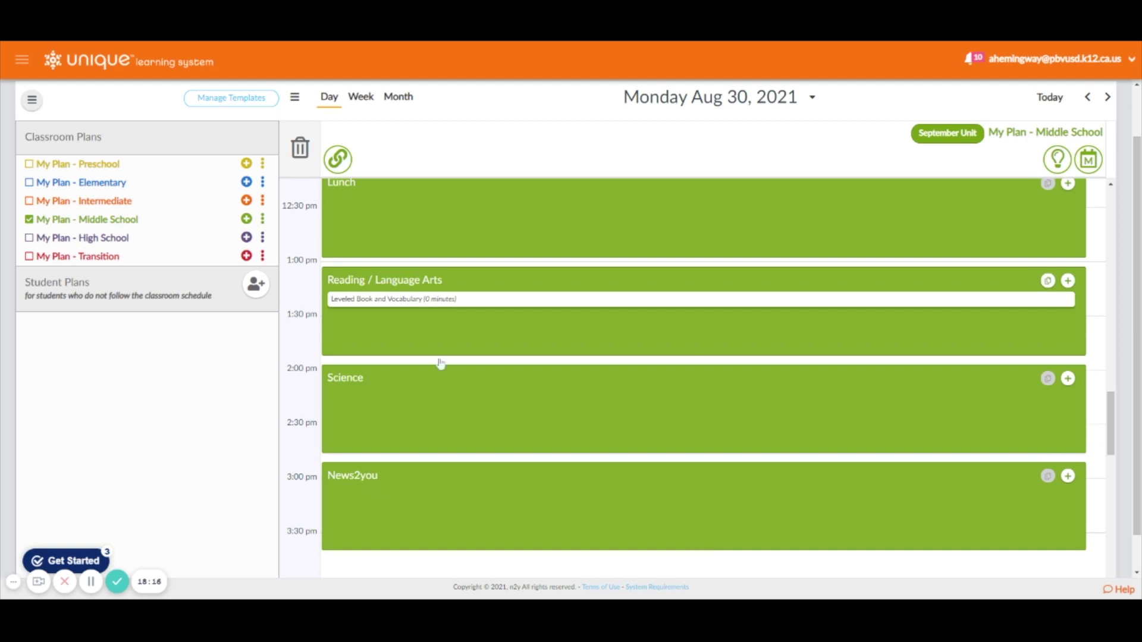
scroll(438, 364, "up", 8)
scroll(404, 405, "up", 3)
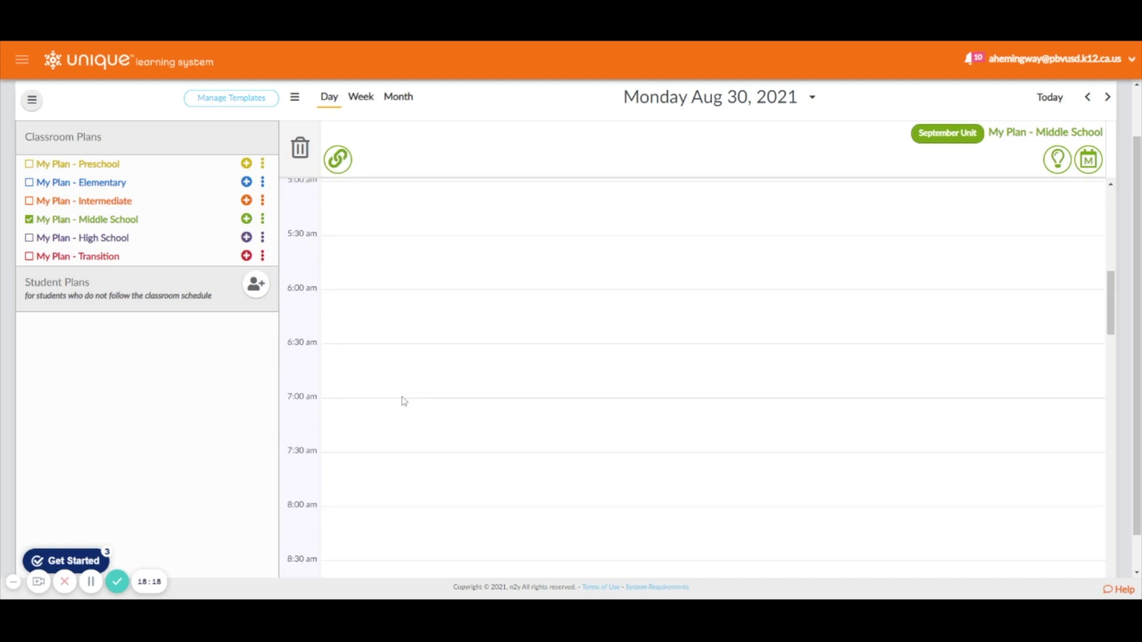
scroll(406, 421, "down", 6)
scroll(403, 418, "up", 1)
scroll(401, 416, "up", 1)
scroll(401, 416, "down", 1)
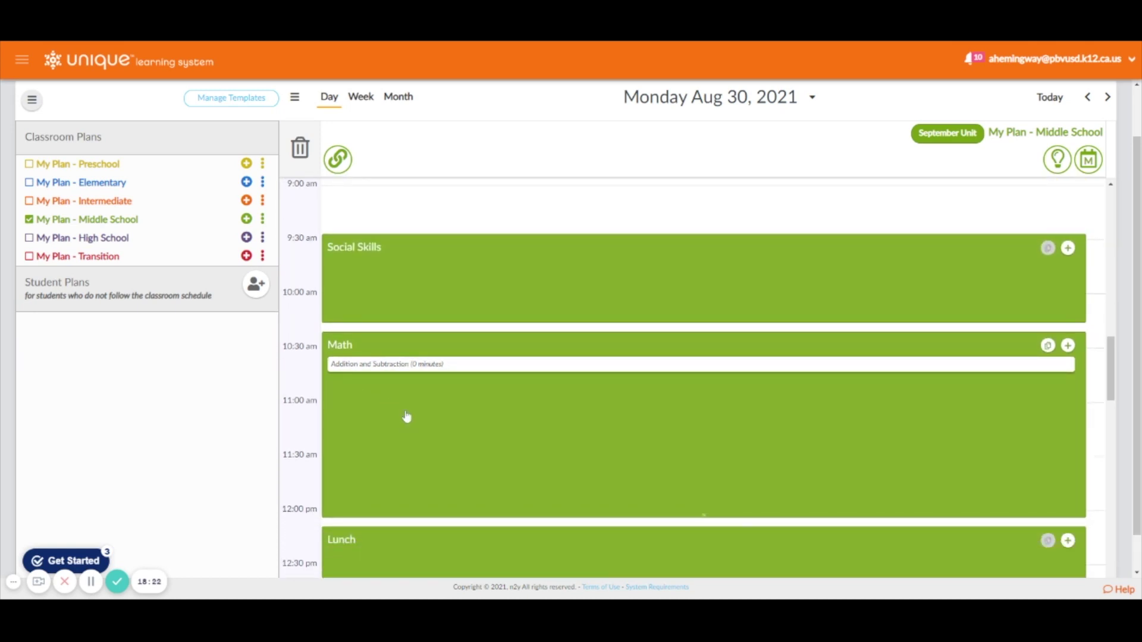
left_click_drag(1110, 363, 1118, 369)
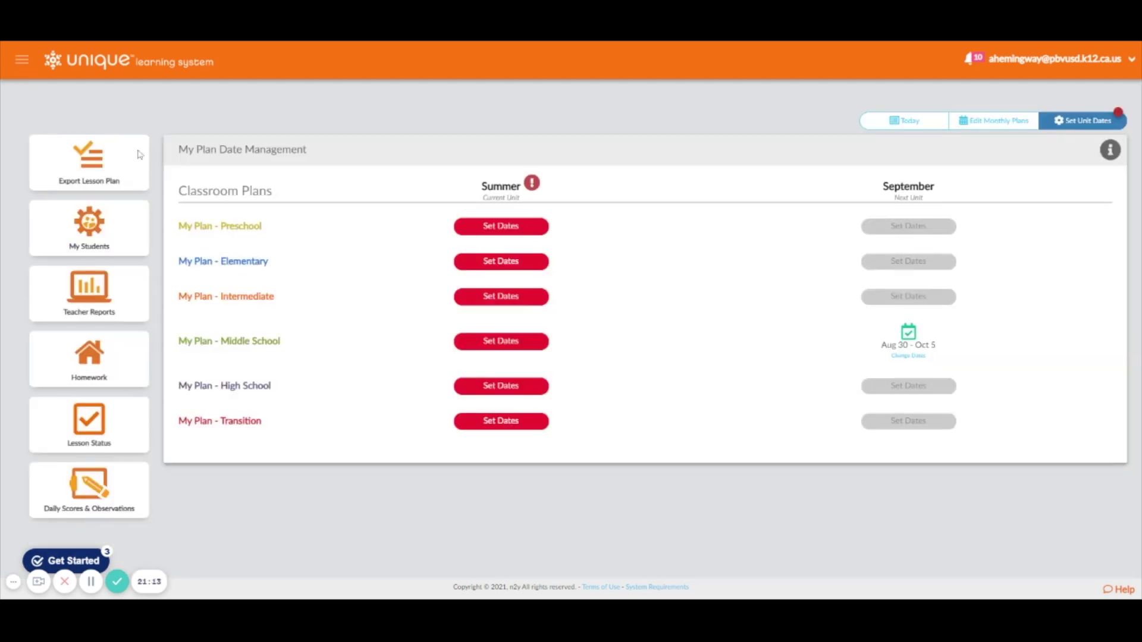
Open the Homework area from the Unique Learning System planning page and return to the n2y home page.
left_click(106, 357)
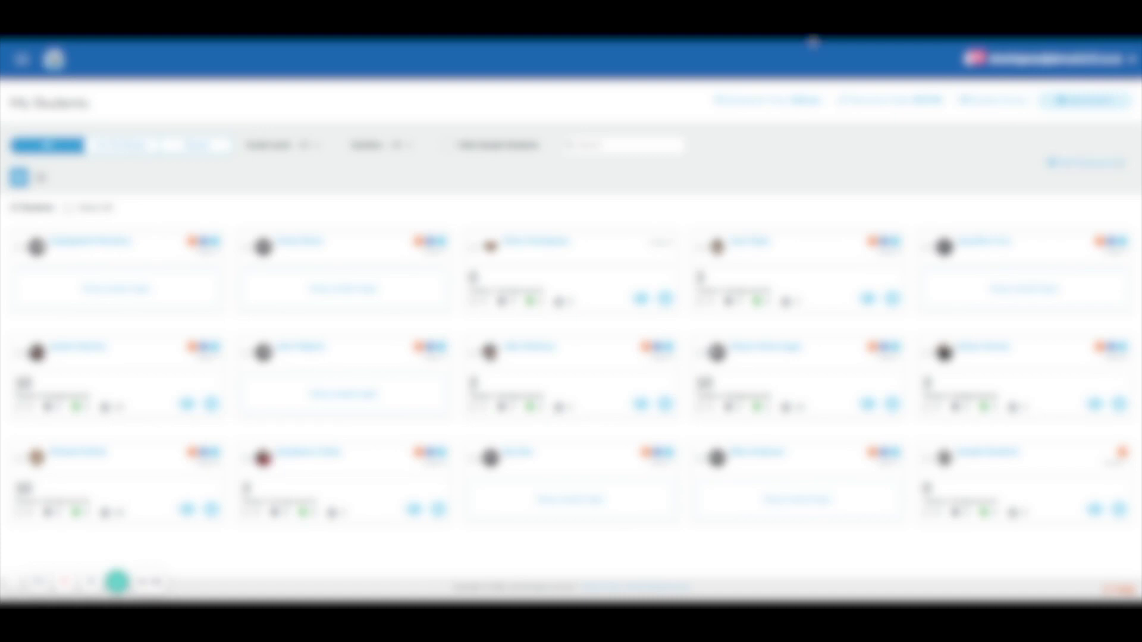
left_click(53, 59)
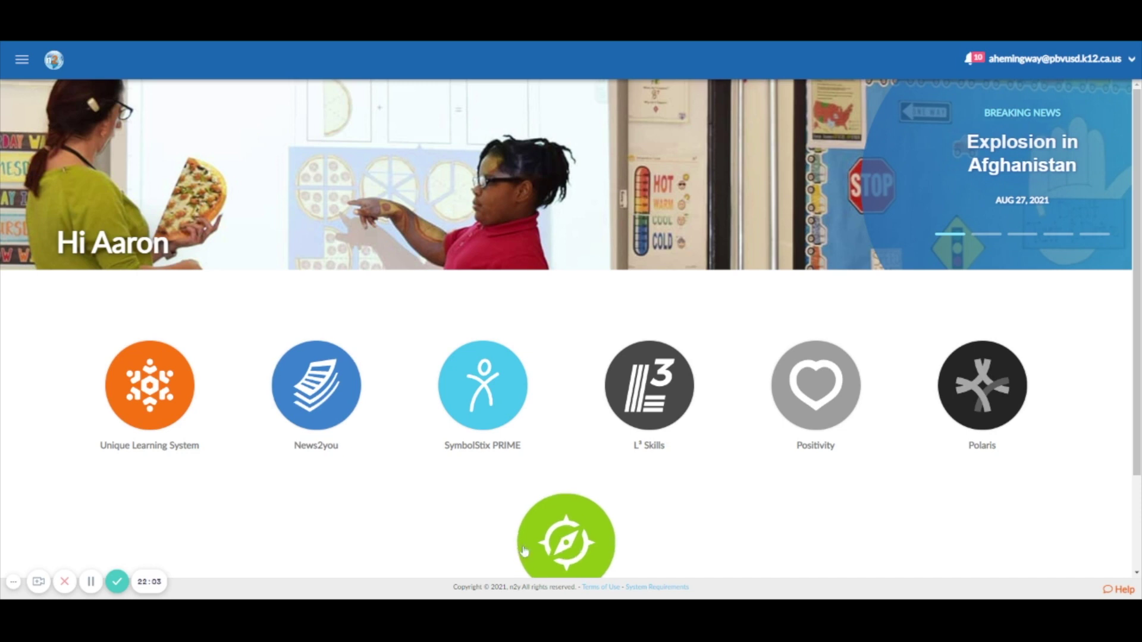
left_click(119, 584)
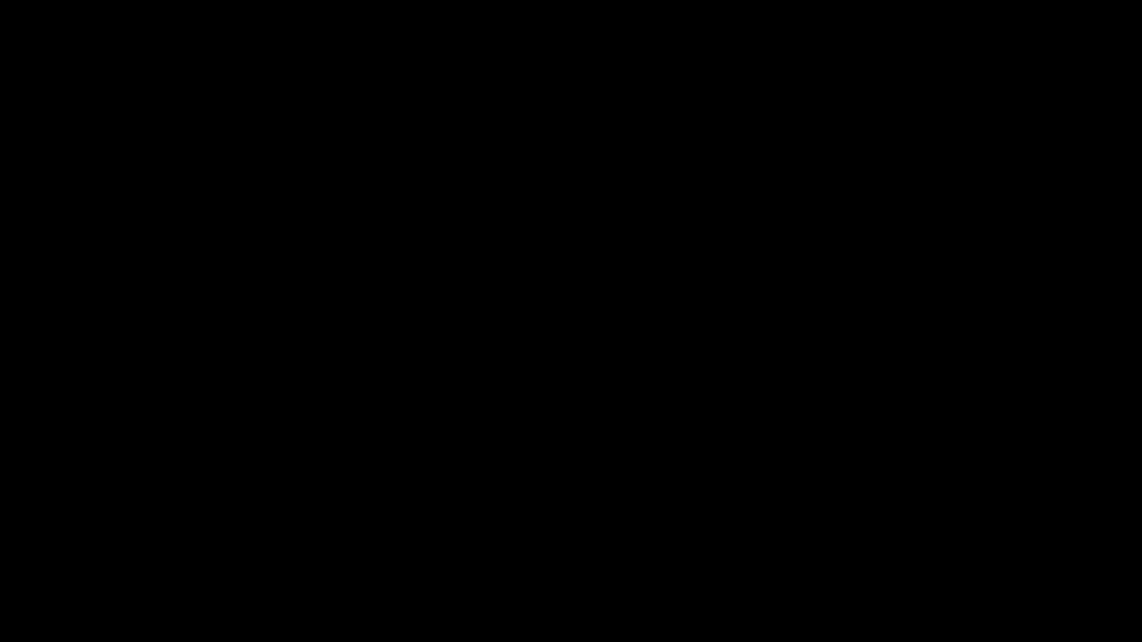